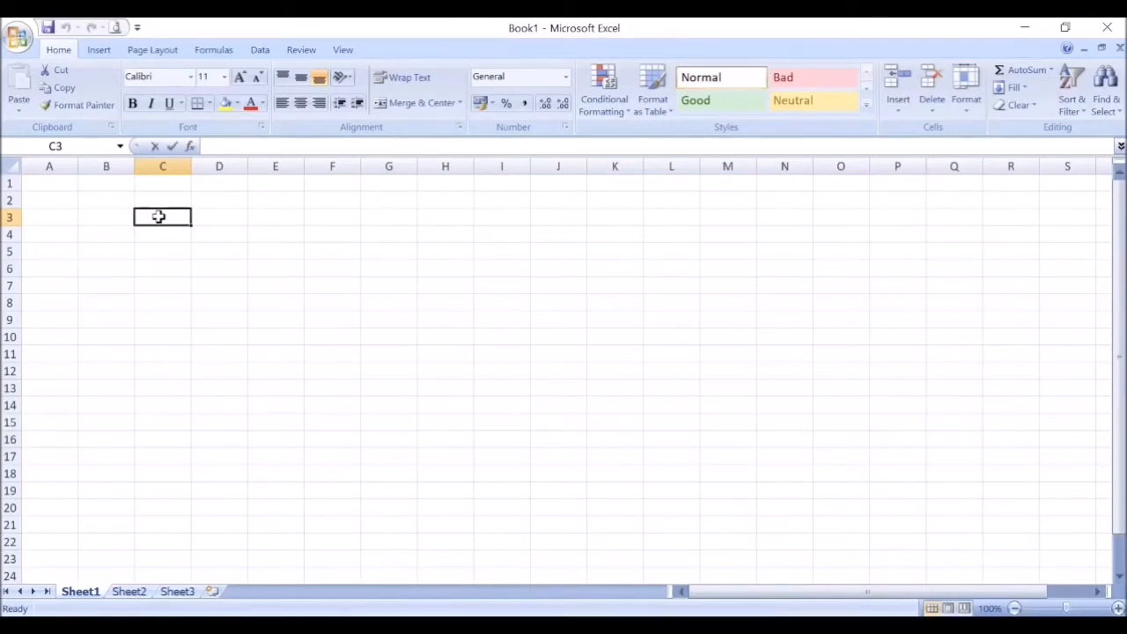
Step: Enter the text "saya" in cell C3 as a sample text entry, and clear the cell again
type("saya")
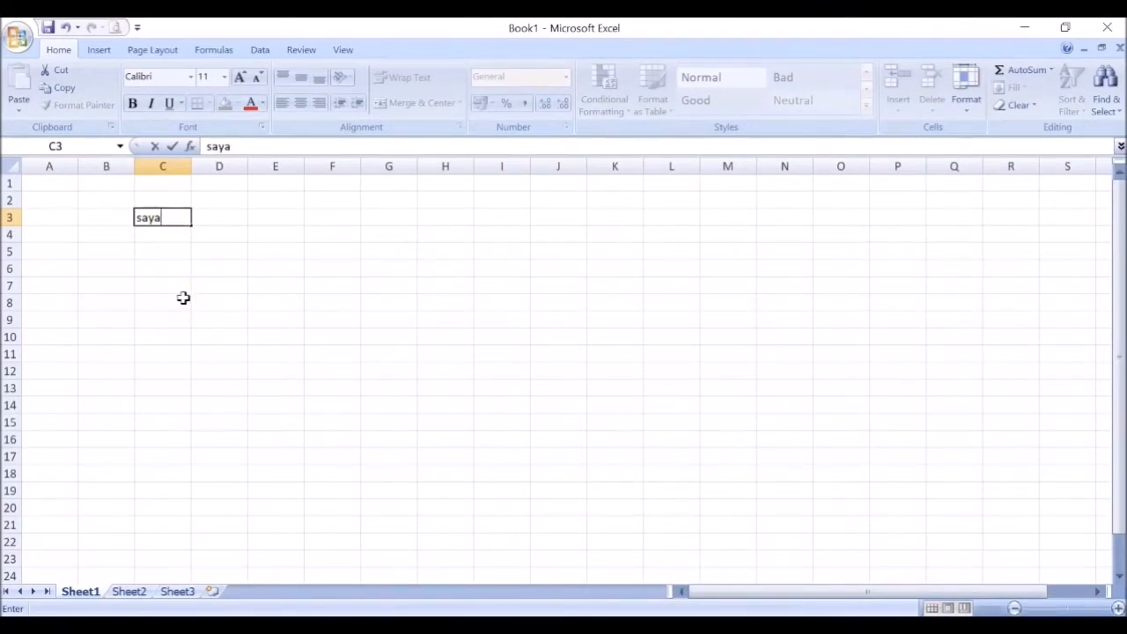
key("Return")
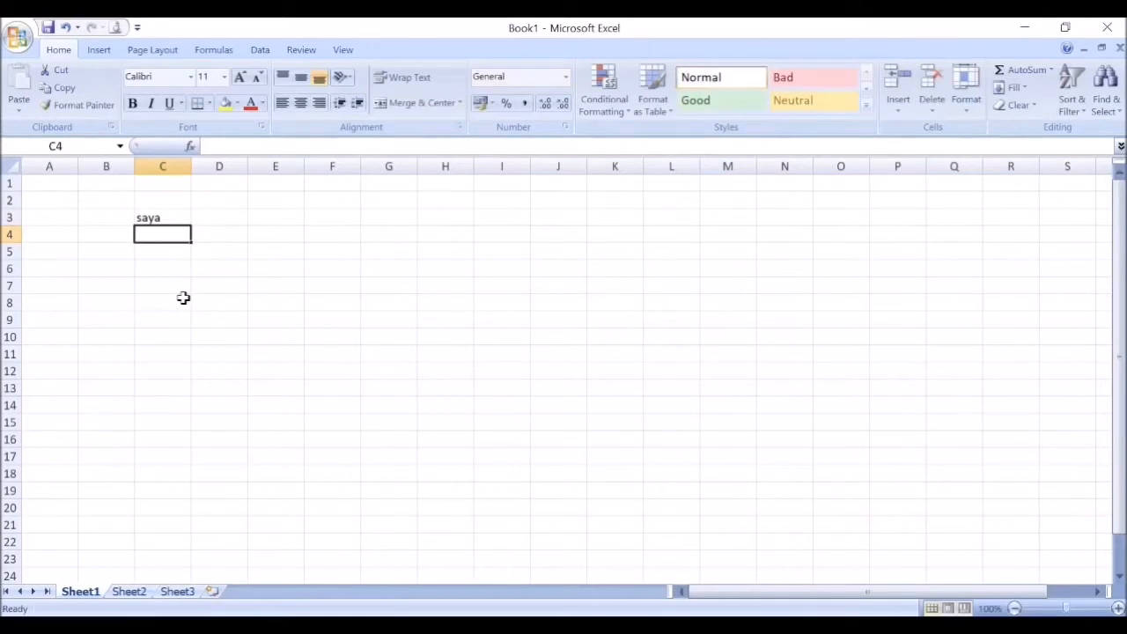
left_click(159, 217)
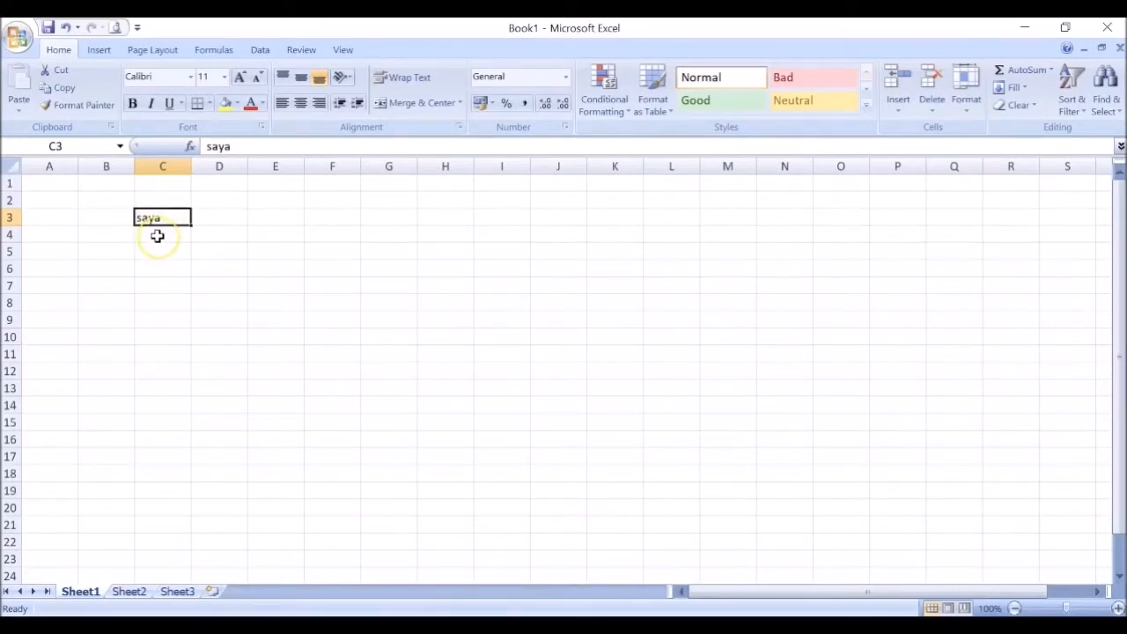
left_click(163, 215)
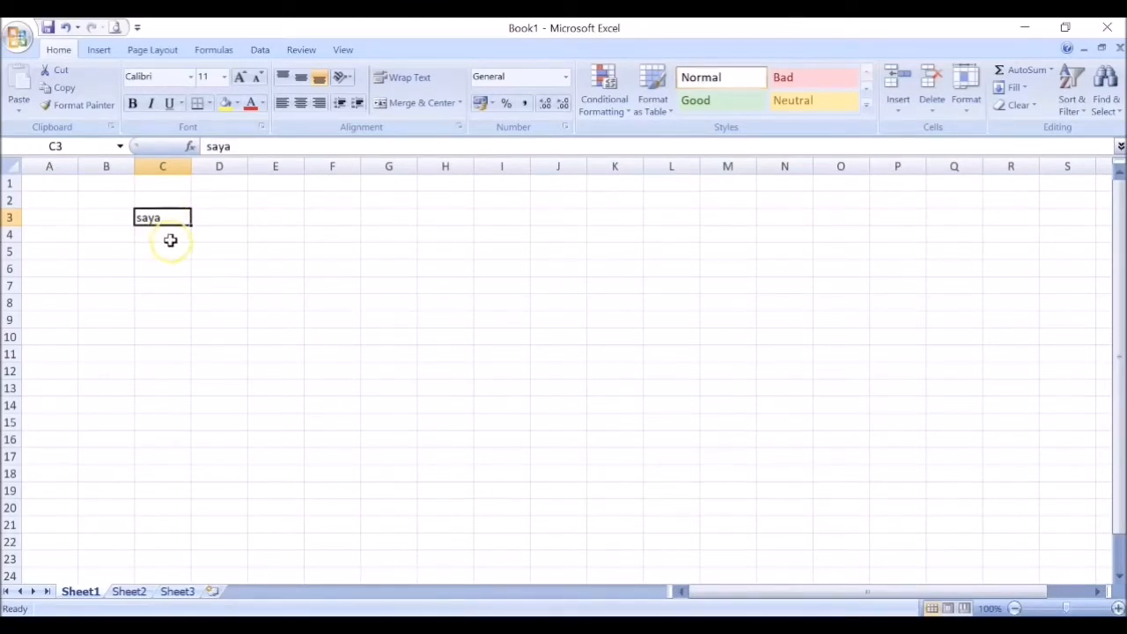
key("Delete")
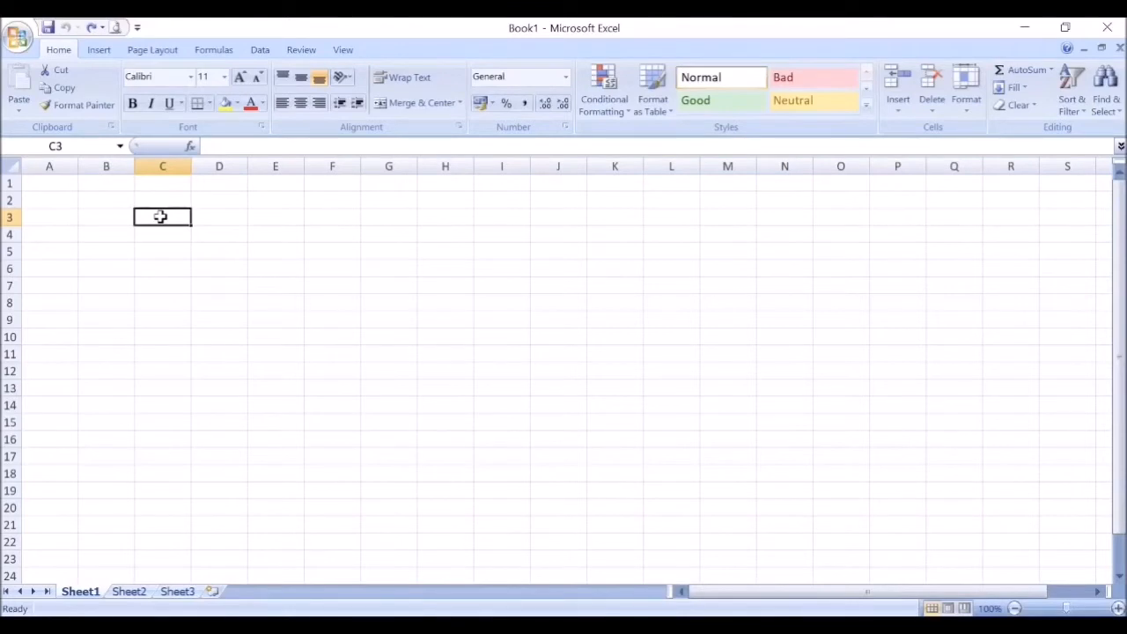
Step: Enter the number 23 in cell C3 as a sample numeric entry, and clear the cell again
type("23")
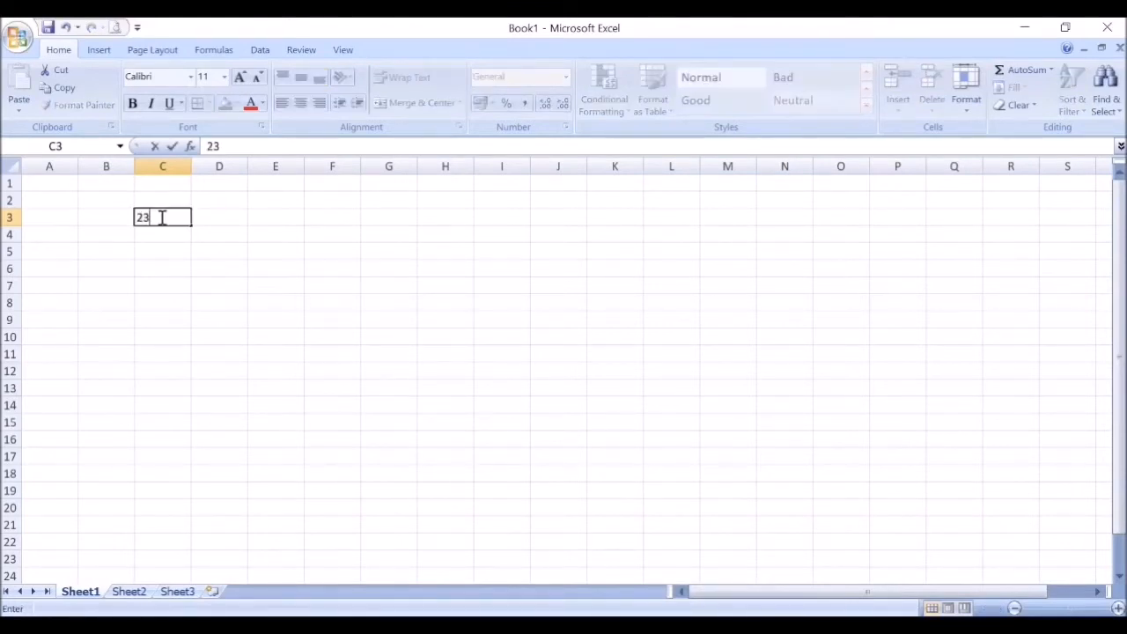
key("Return")
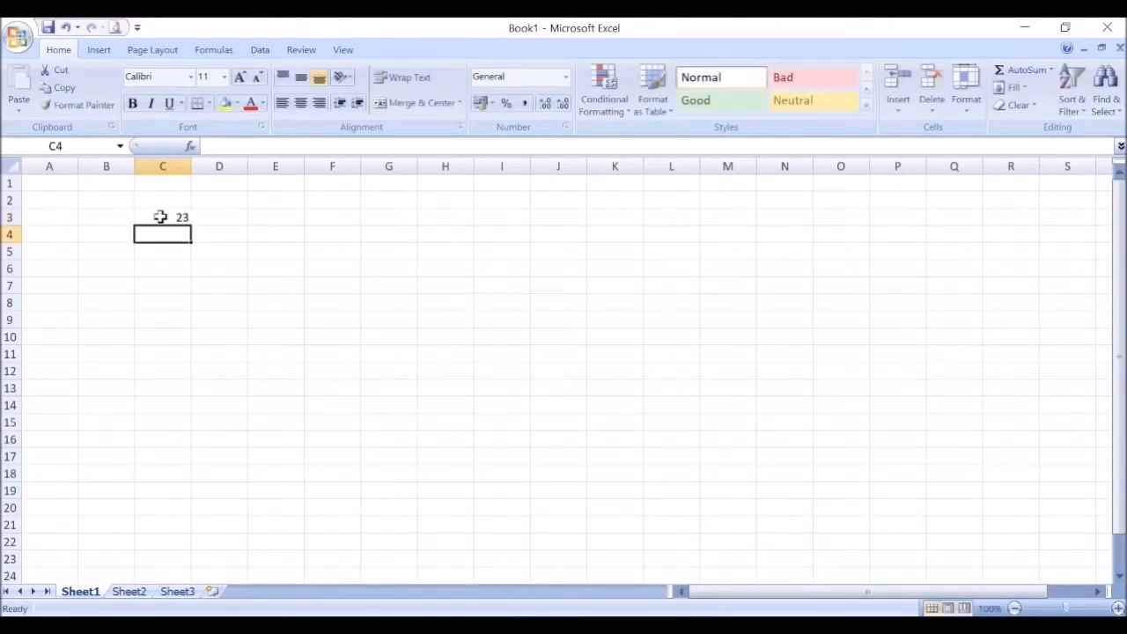
left_click(174, 219)
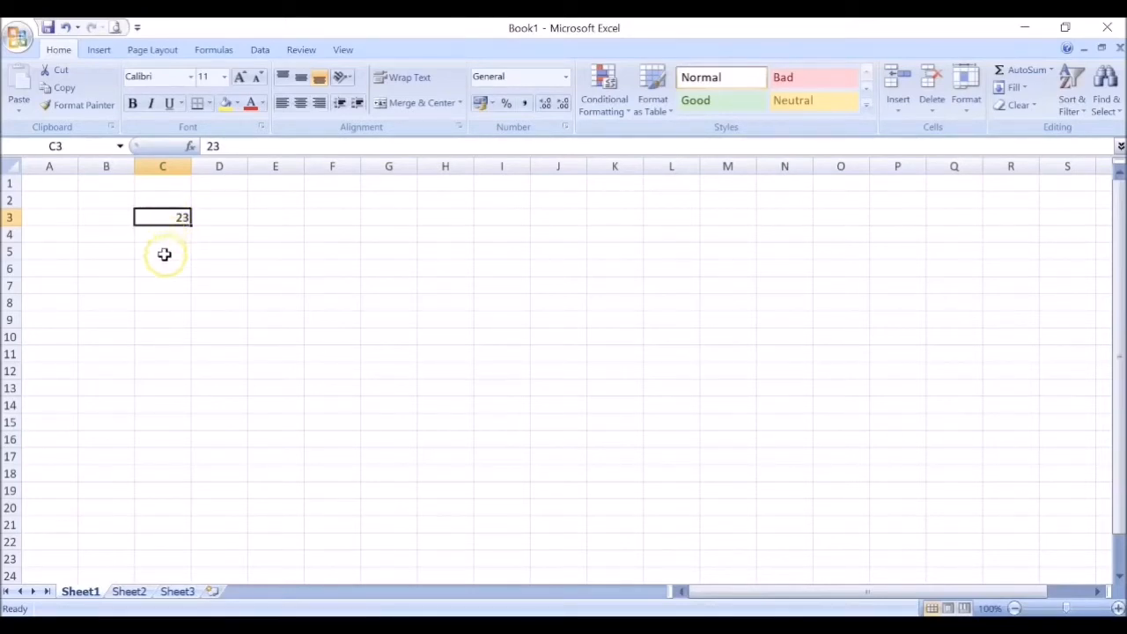
left_click(167, 253)
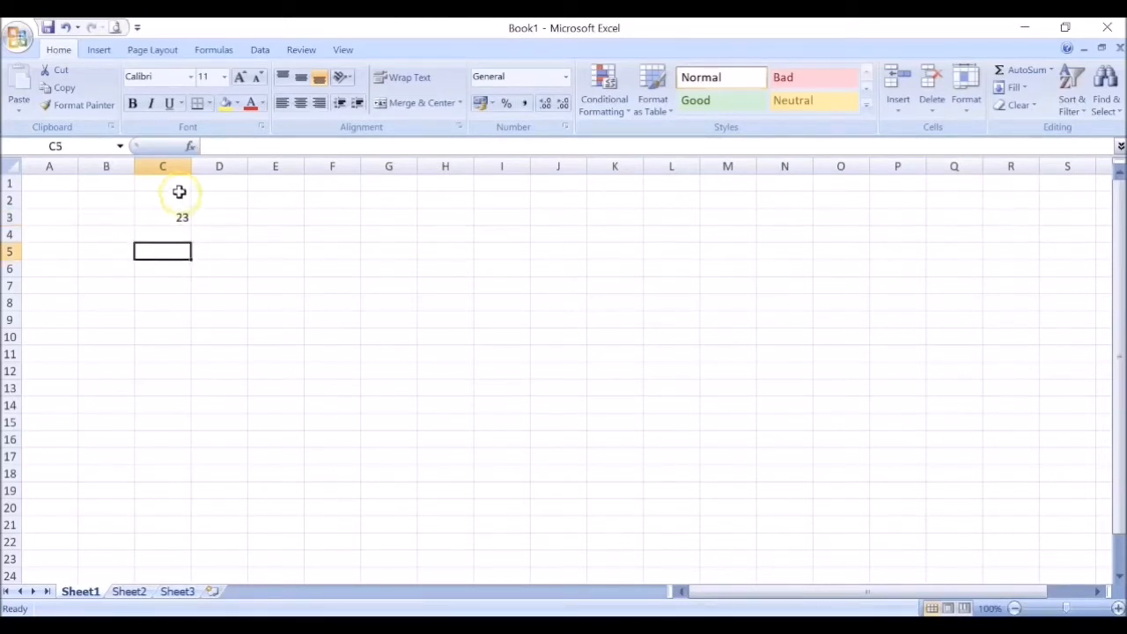
left_click(176, 213)
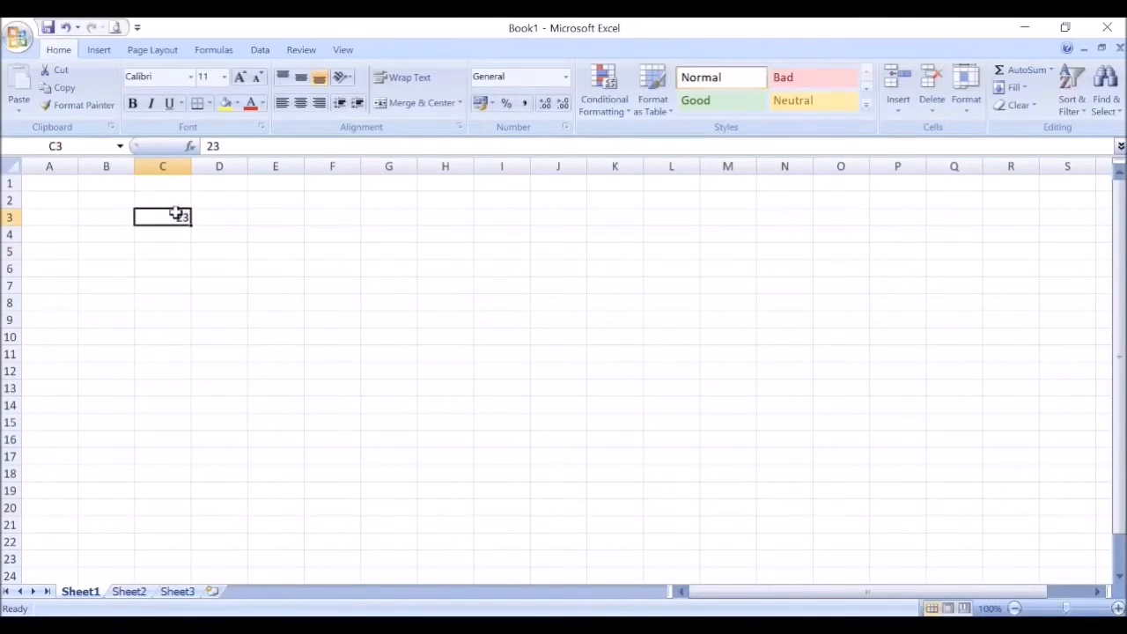
key("Delete")
Step: Widen column C to nearly twice its width and enter the date 01/04/2020 in cell C3
left_click_drag(191, 167, 239, 167)
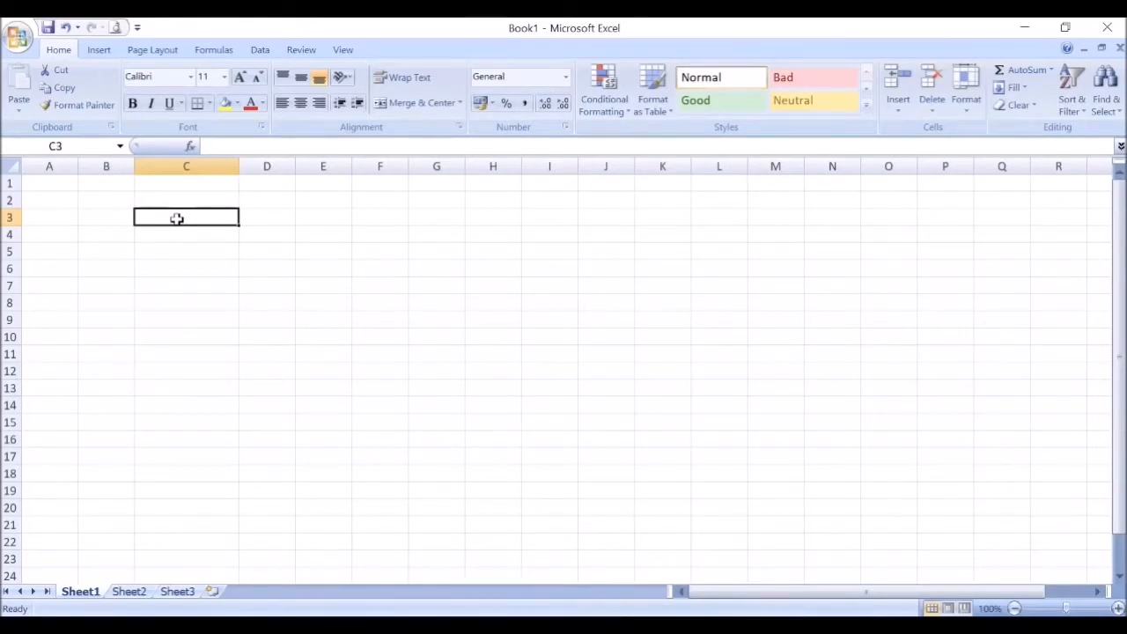
type("0")
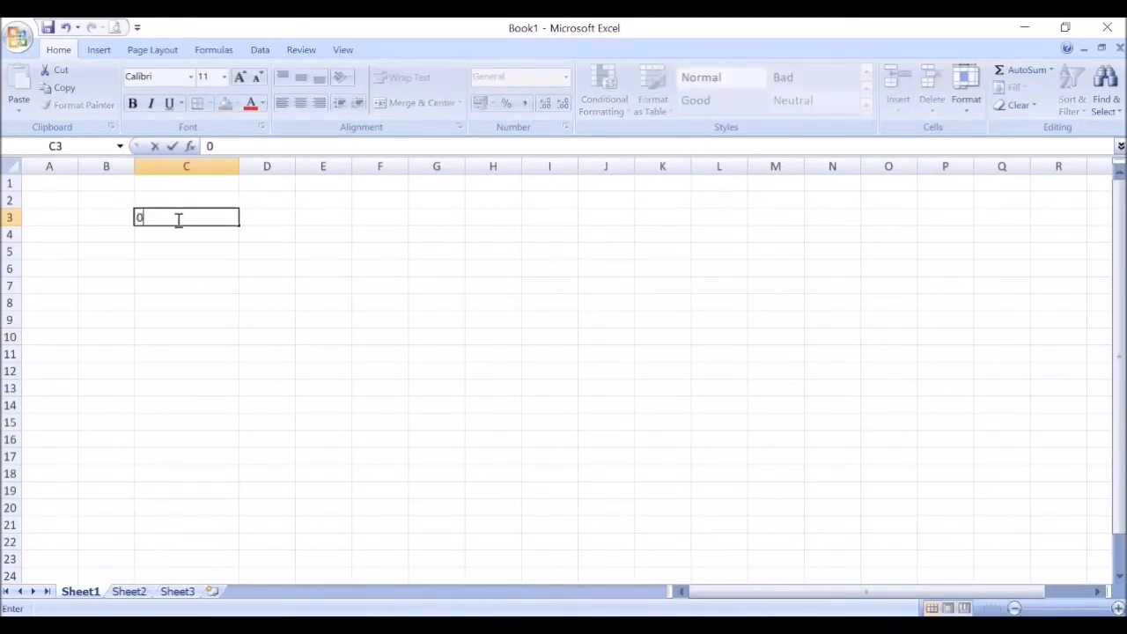
type("1/04/2020")
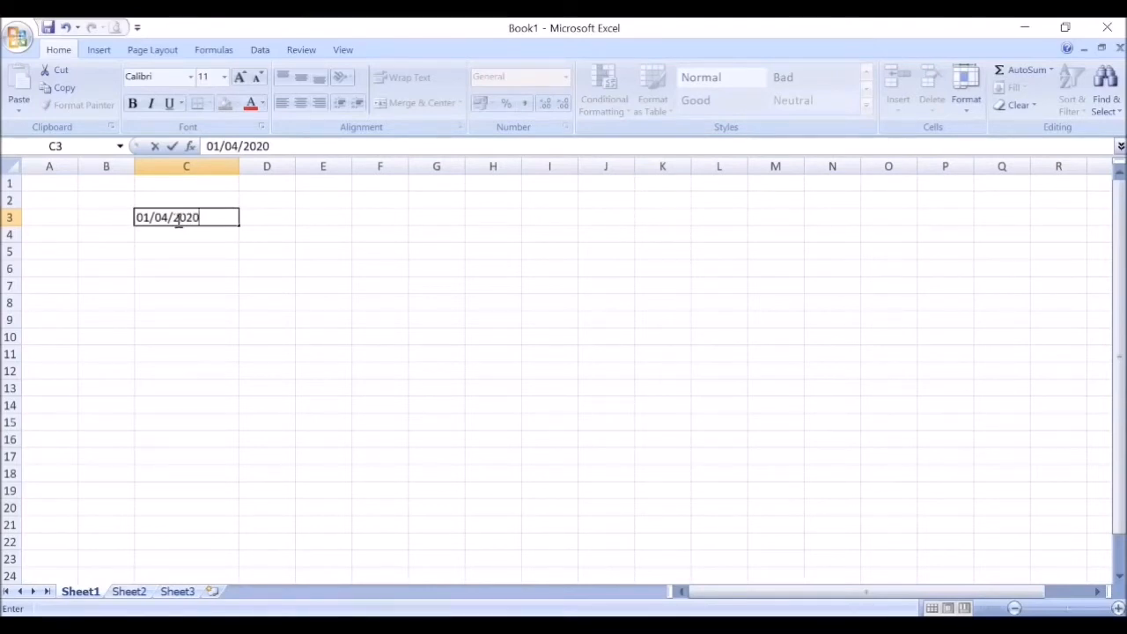
key("Return")
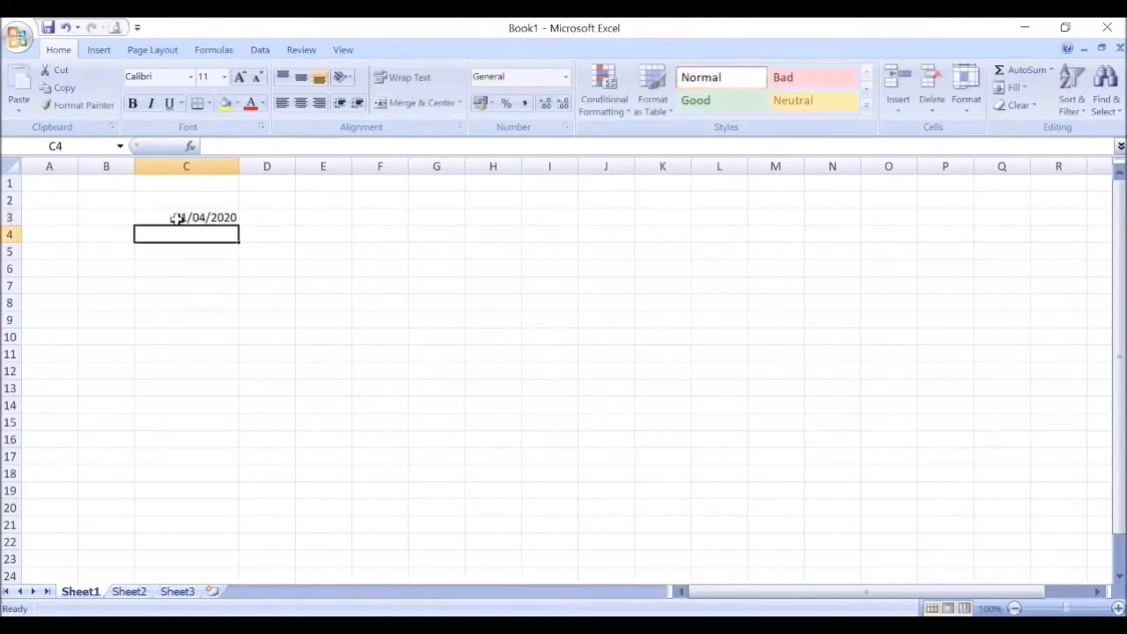
left_click(224, 218)
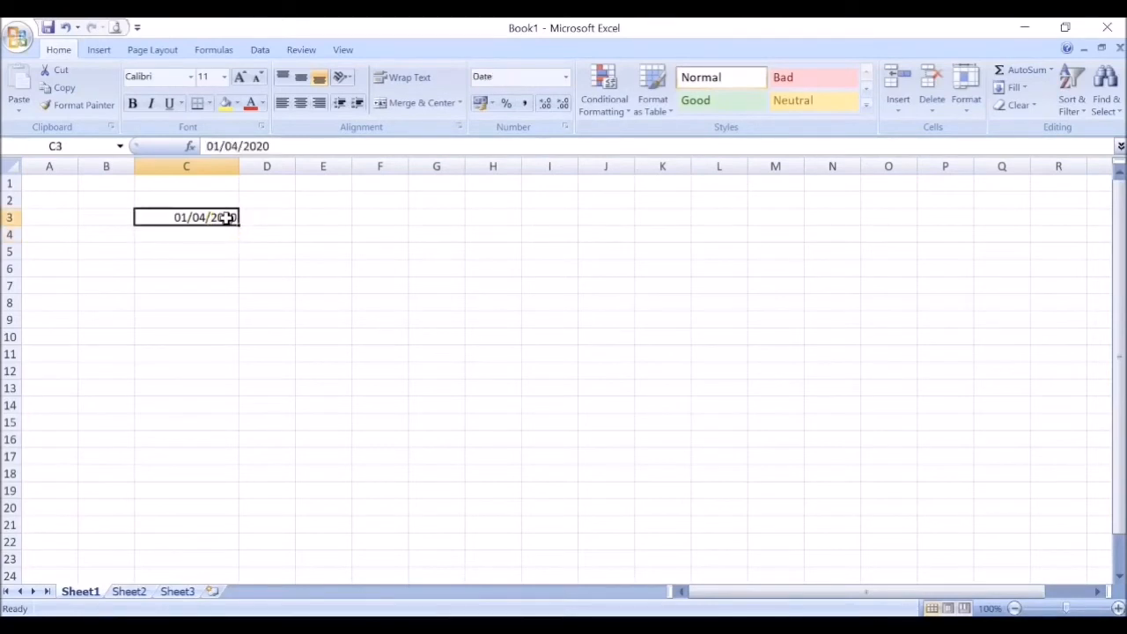
Step: Enter the date as 01-April-2020 in cell C5 and compare its stored value with the date in C3
left_click(192, 251)
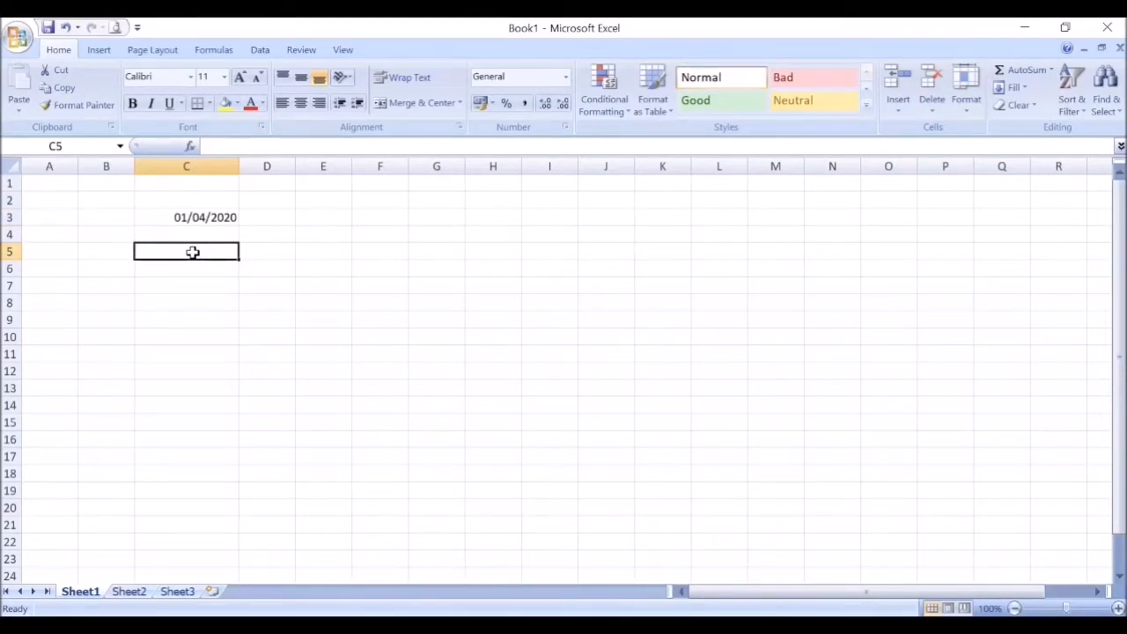
type("01")
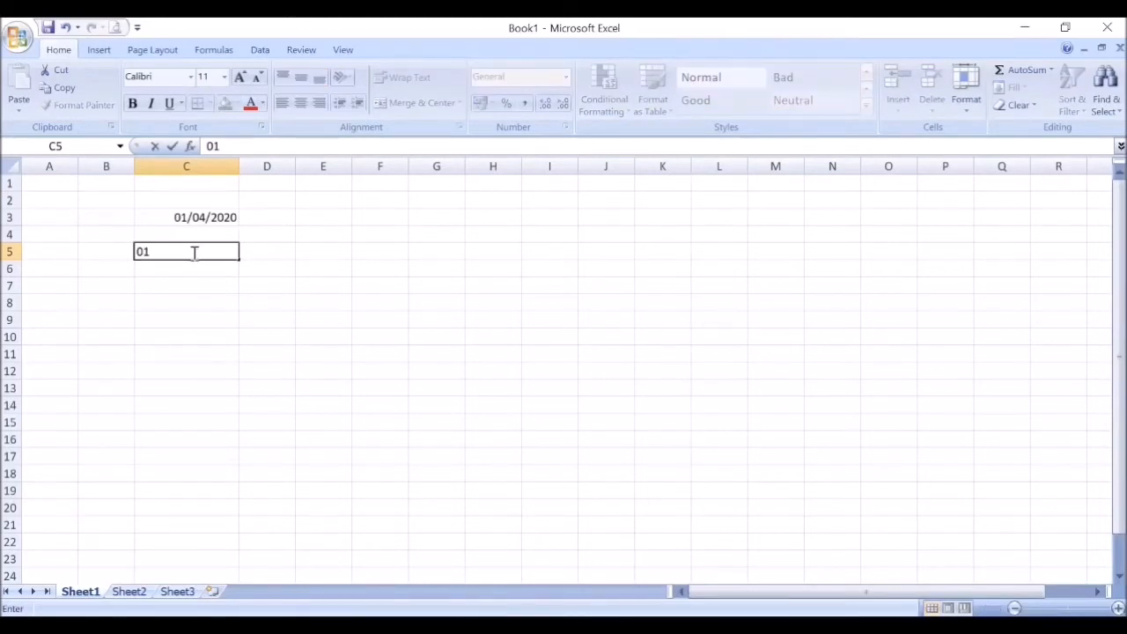
type("-April-2020")
key("Return")
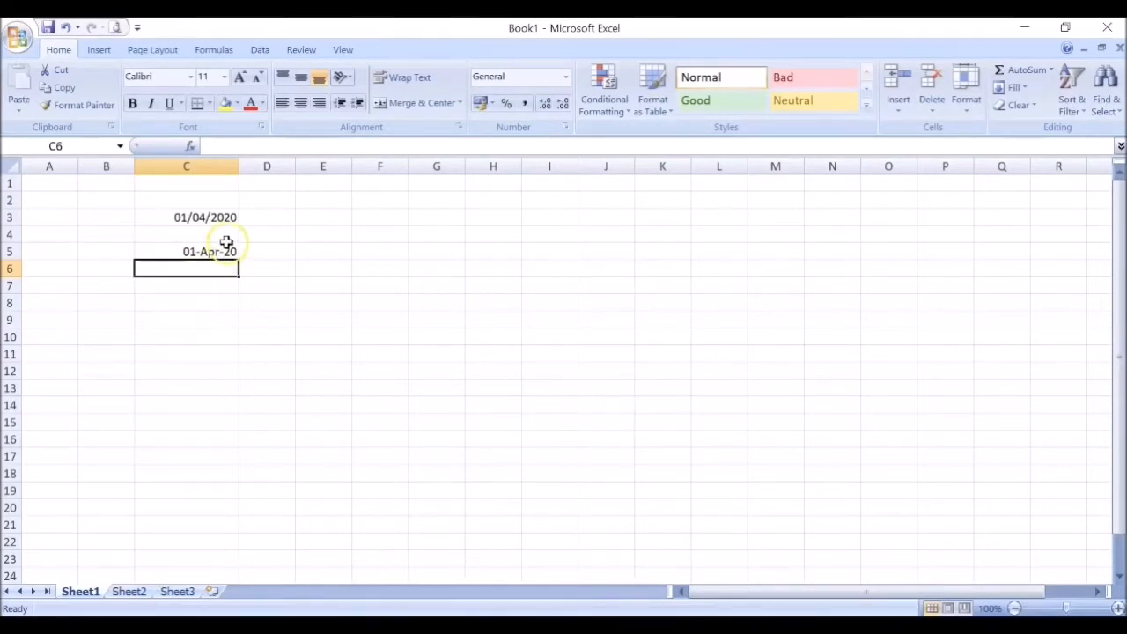
left_click(221, 251)
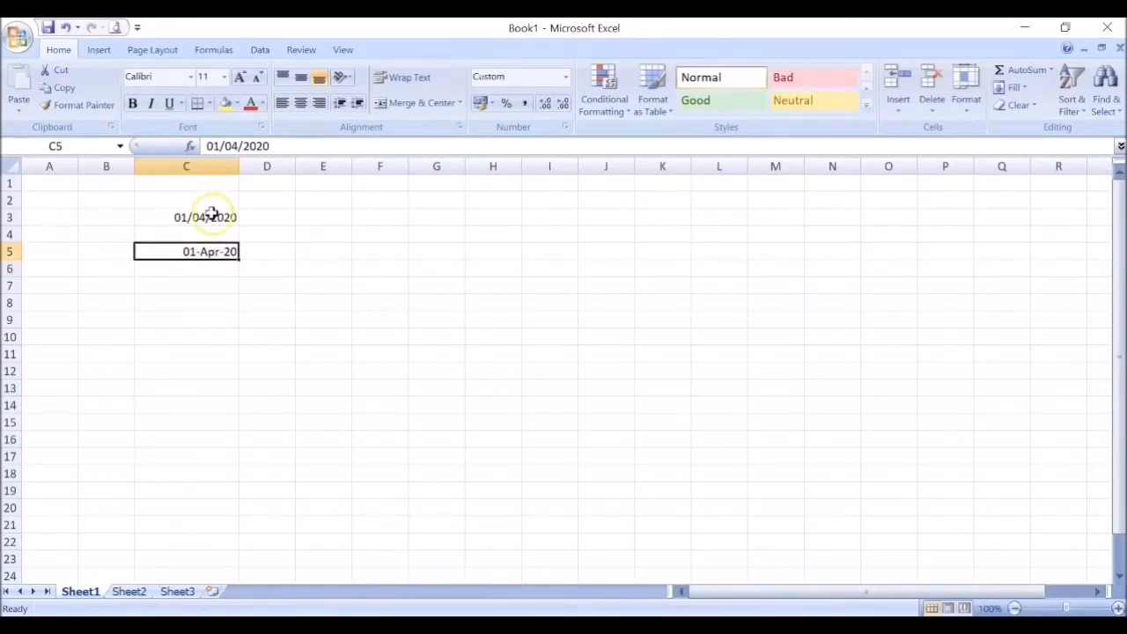
left_click(211, 217)
left_click(206, 255)
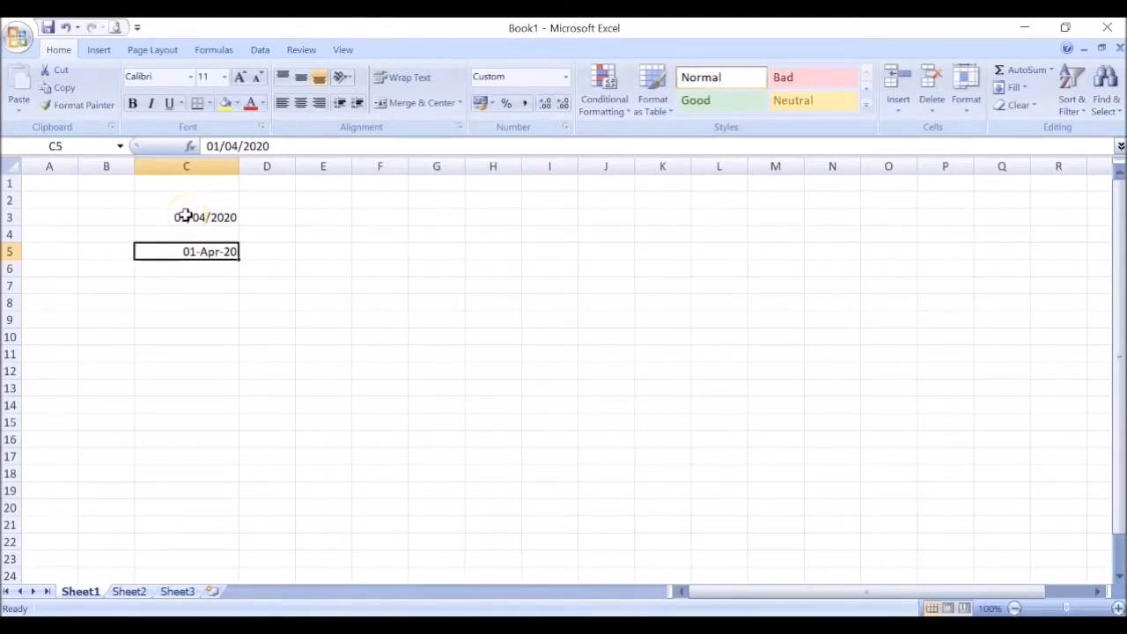
Step: Undo both date entries and the widening of column C
key("ctrl+z")
key("ctrl+z")
key("ctrl+z")
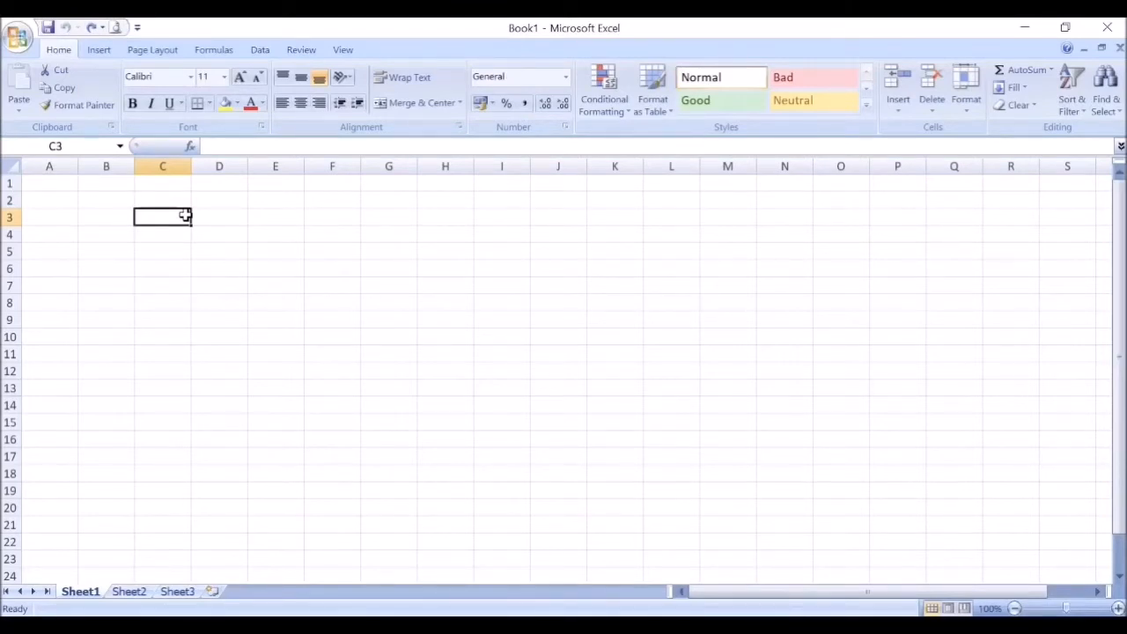
Step: Enter the text "Latihan" in cell D3 and reselect that cell
left_click(234, 212)
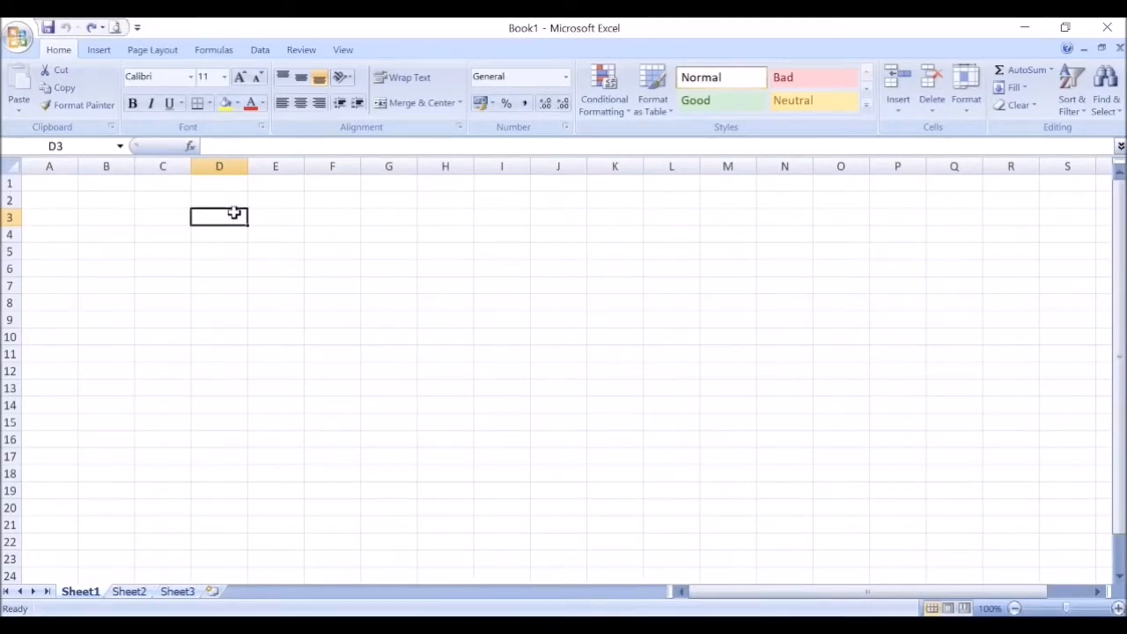
type("Lat")
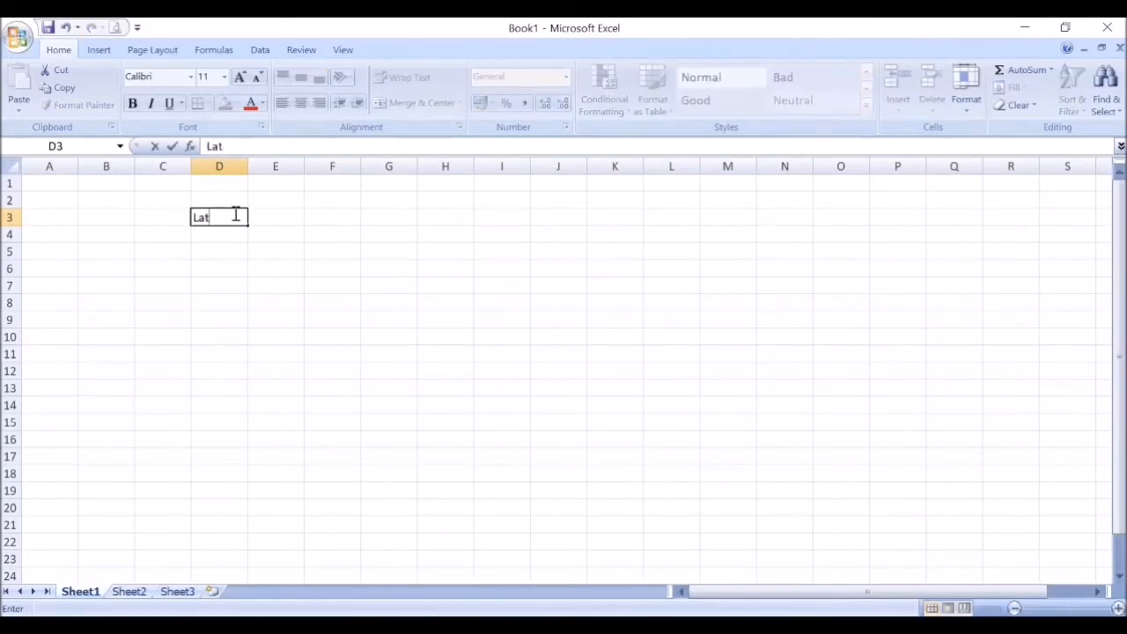
type("ihan")
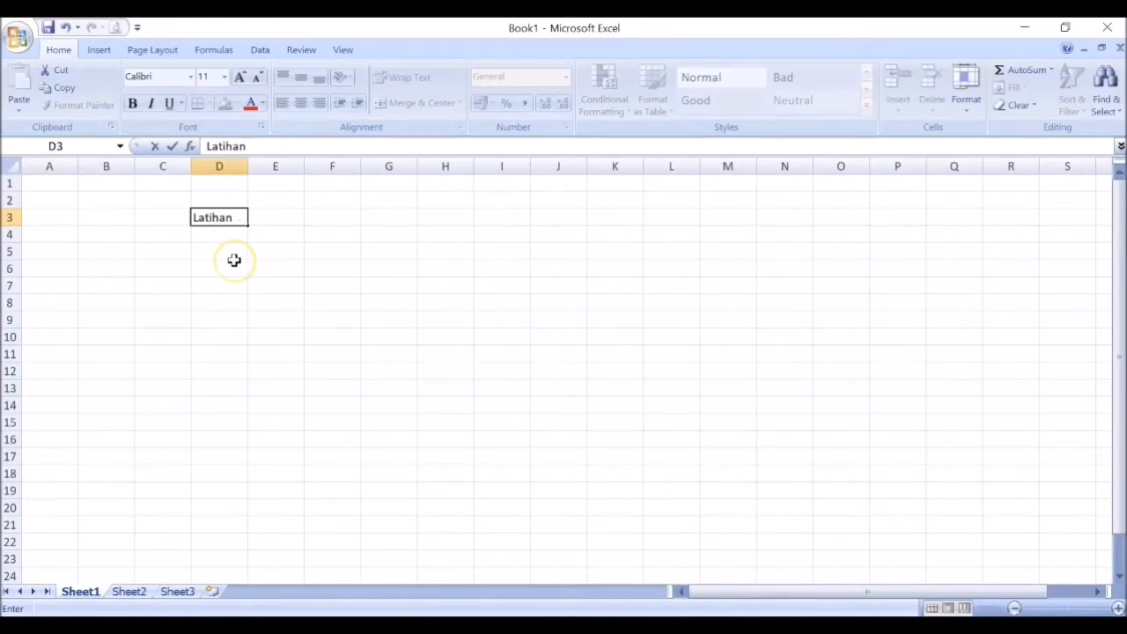
key("Return")
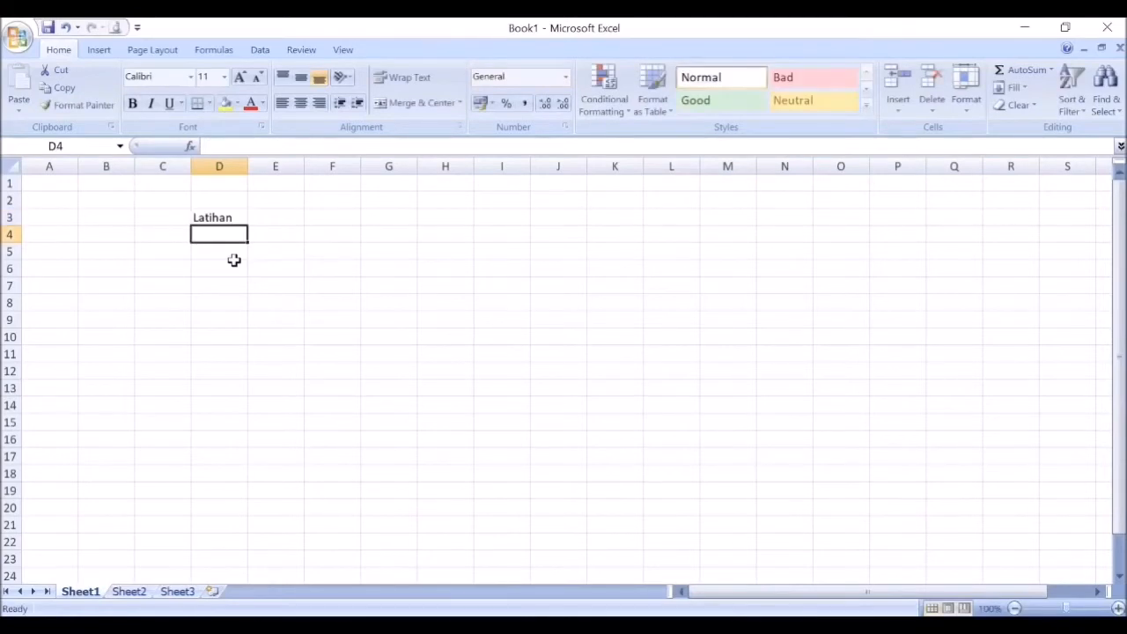
left_click(217, 219)
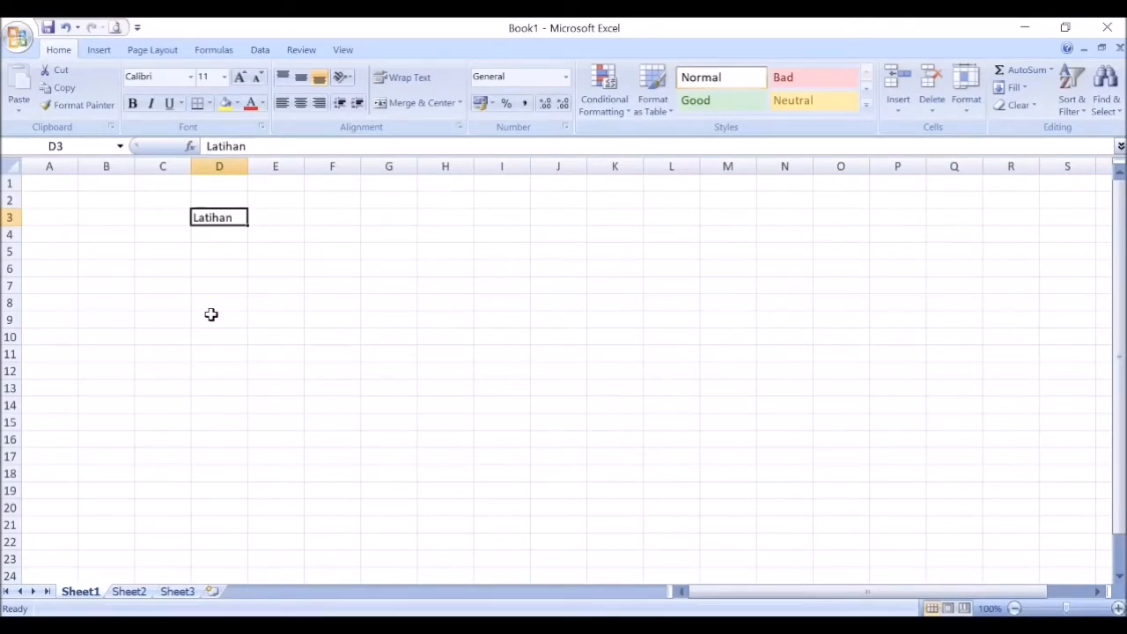
Step: Open cell D3 for in-cell editing, move the insertion point back two characters, and leave the cell
double_click(225, 218)
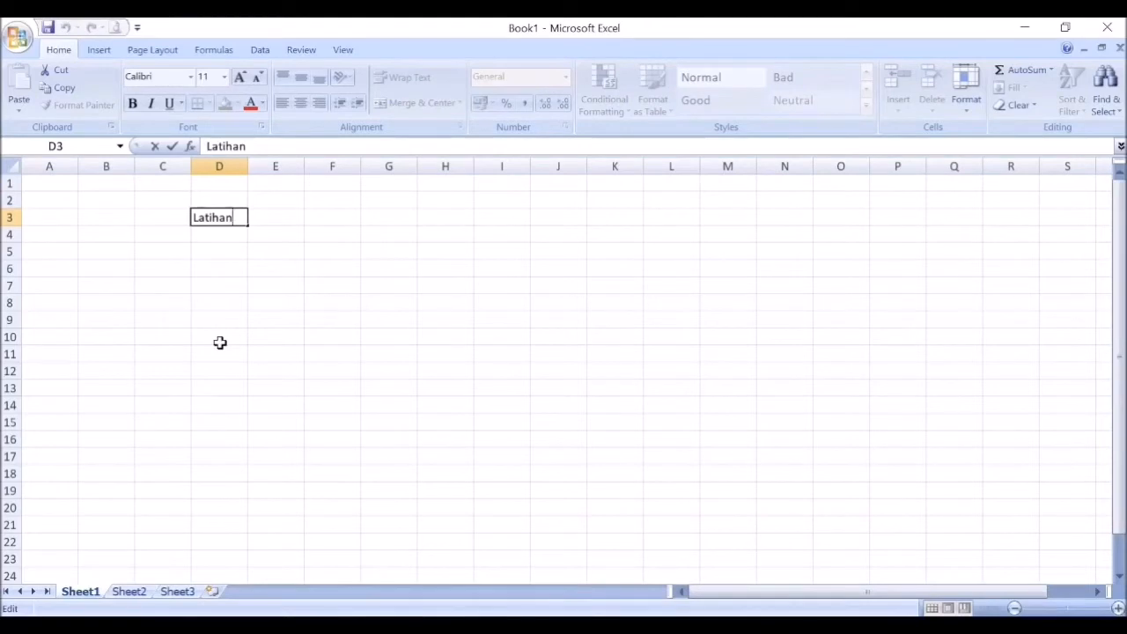
key("Left")
key("Left")
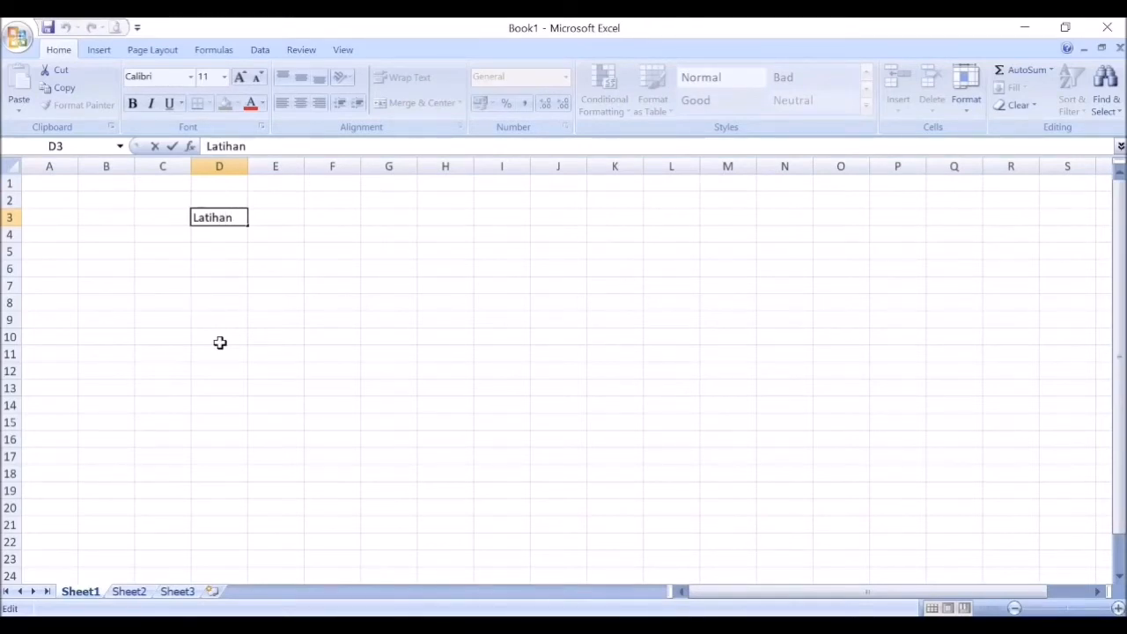
left_click(276, 303)
double_click(222, 218)
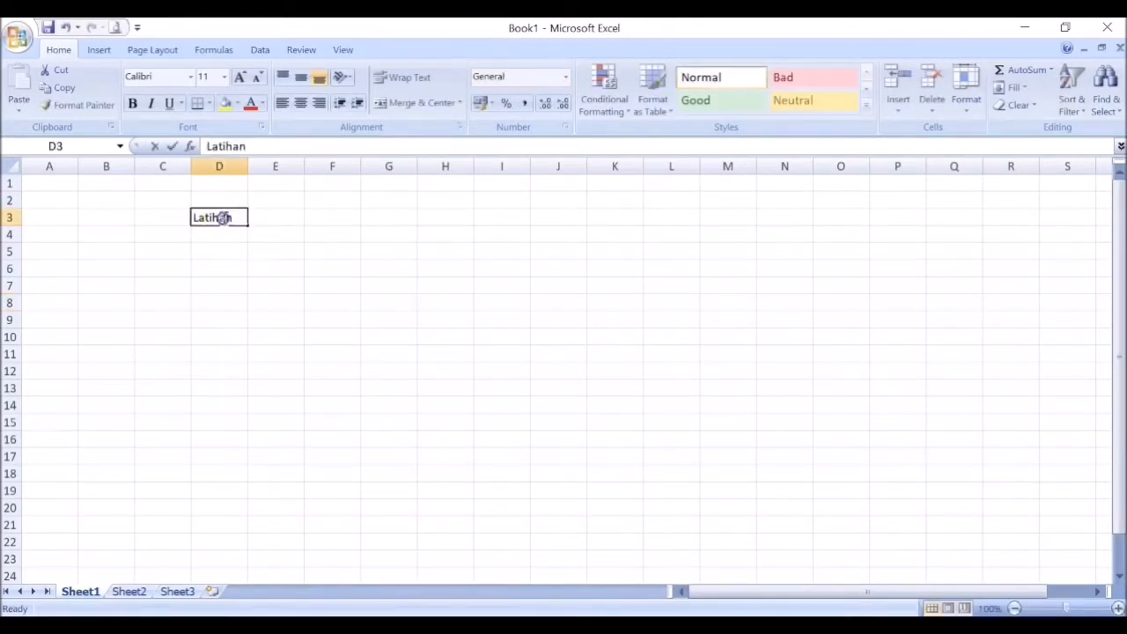
left_click(266, 244)
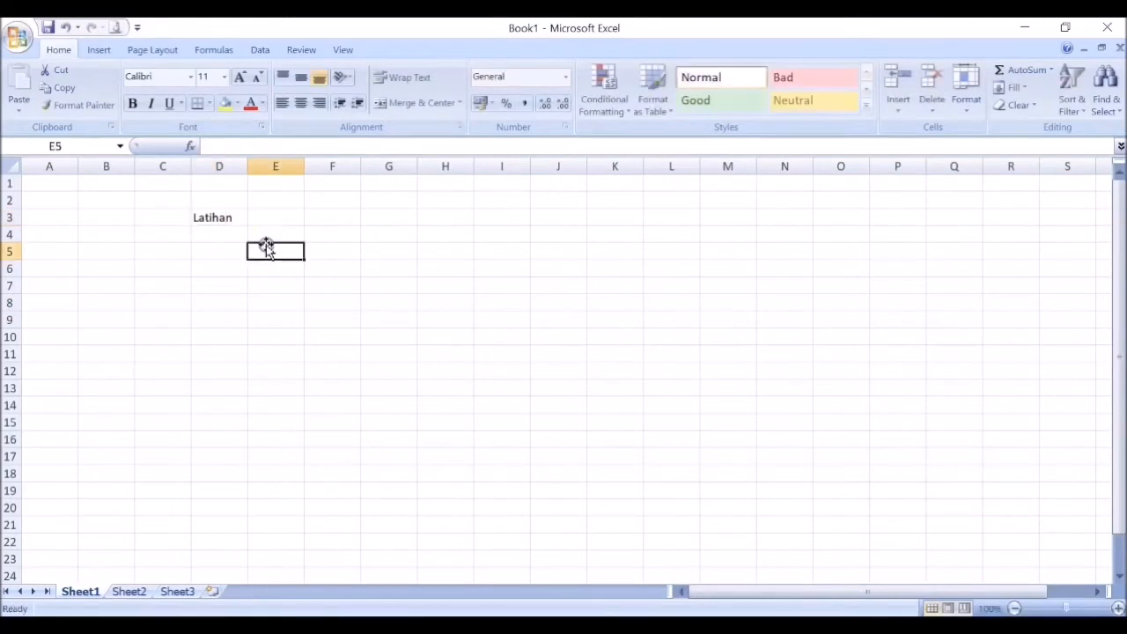
Step: Open the content of cell D3 for editing in the formula bar and leave the cell
left_click(209, 219)
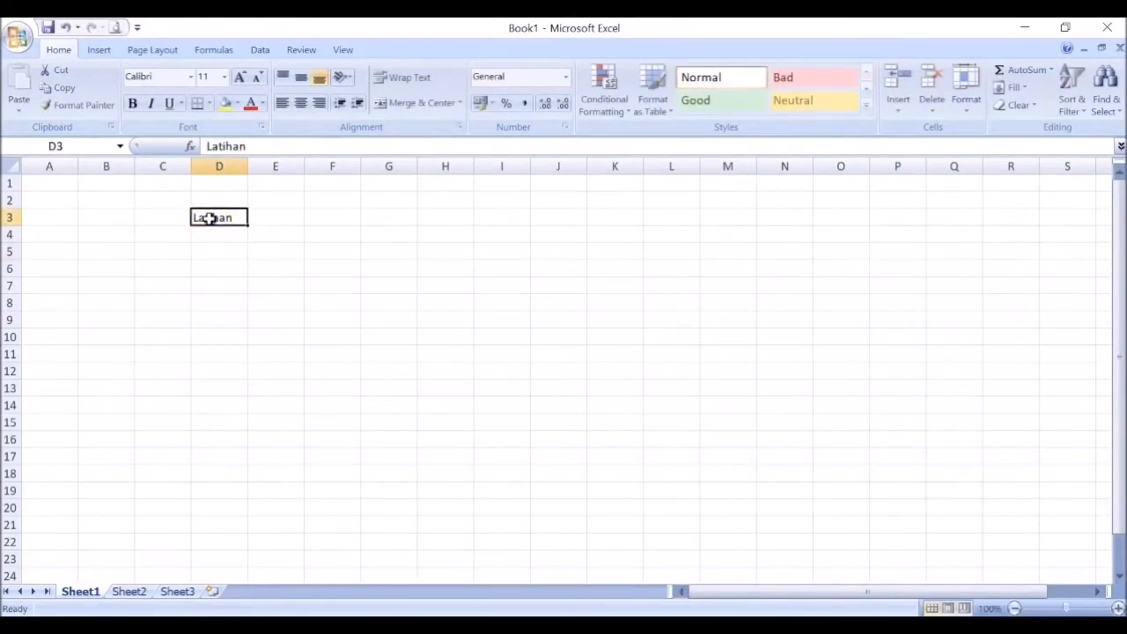
left_click(226, 147)
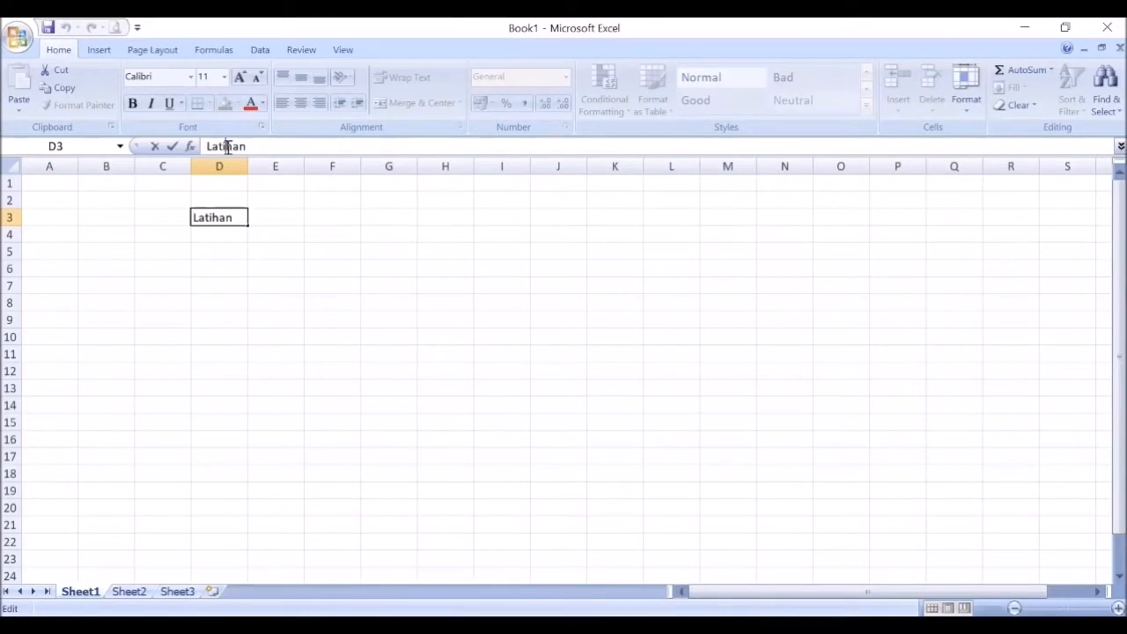
left_click(255, 270)
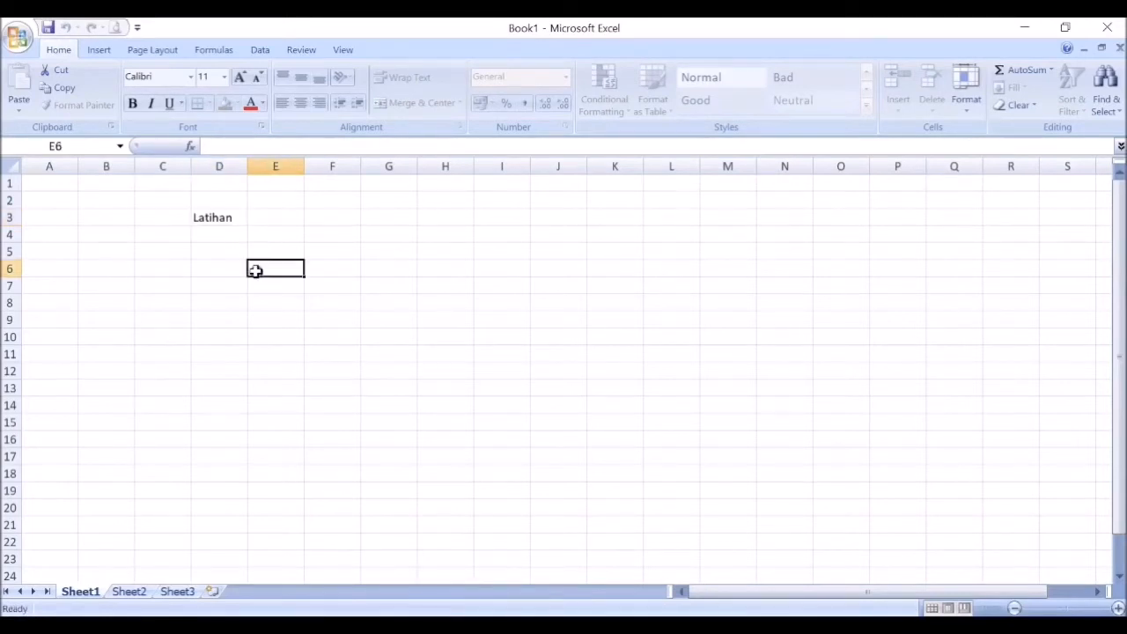
Step: Overwrite the content of cell D3 with the text "Latihan Excel di rumah"
left_click(216, 221)
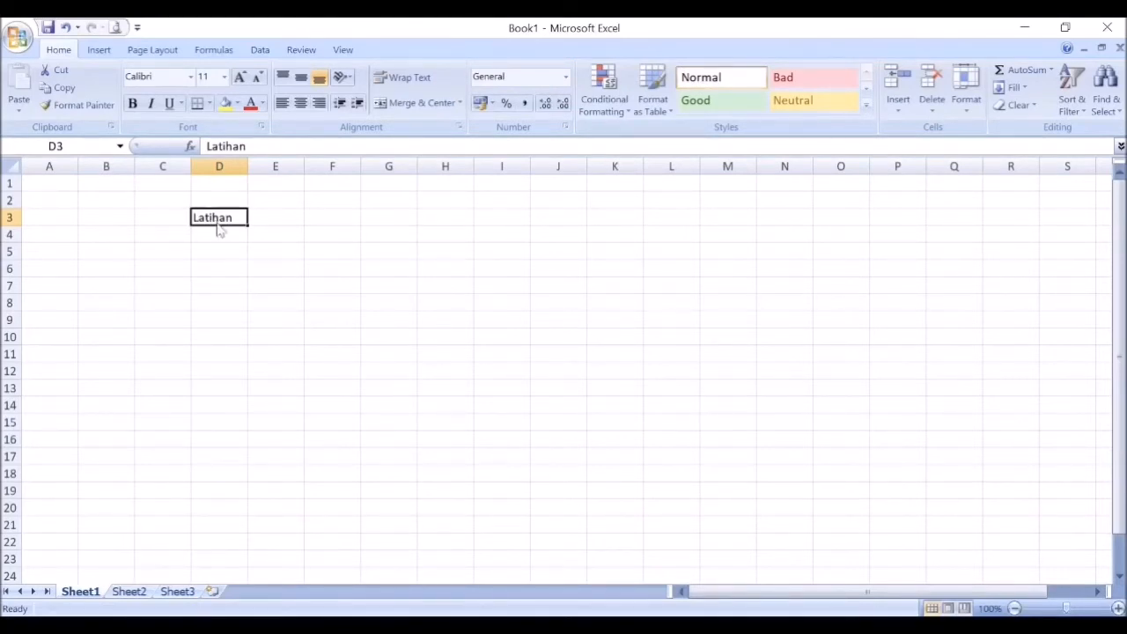
type("Latih")
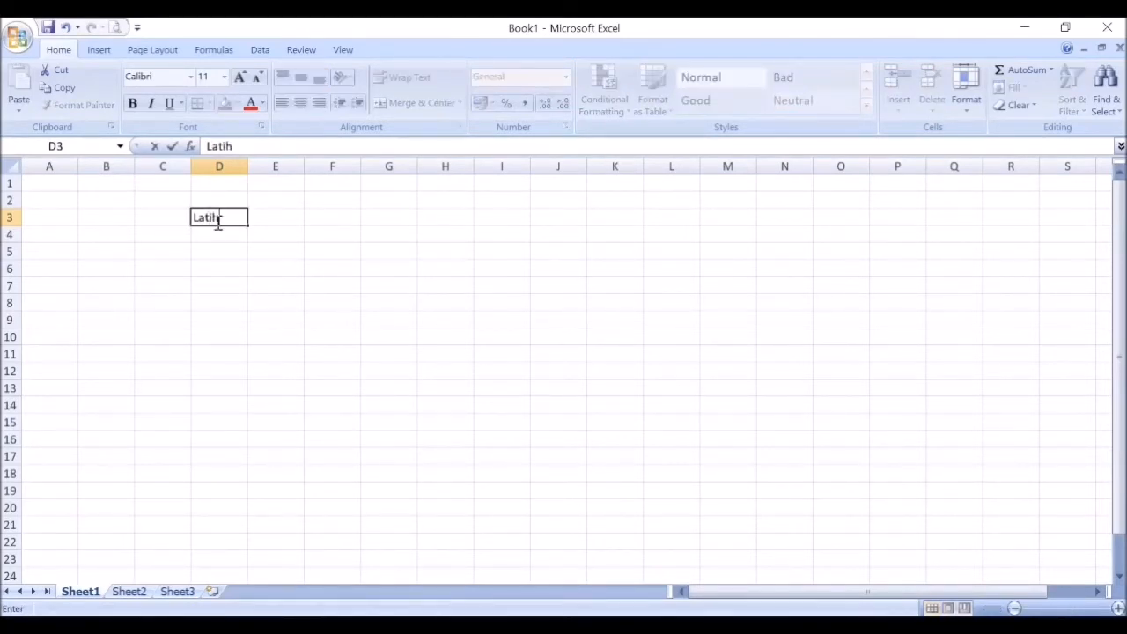
type("an Excel")
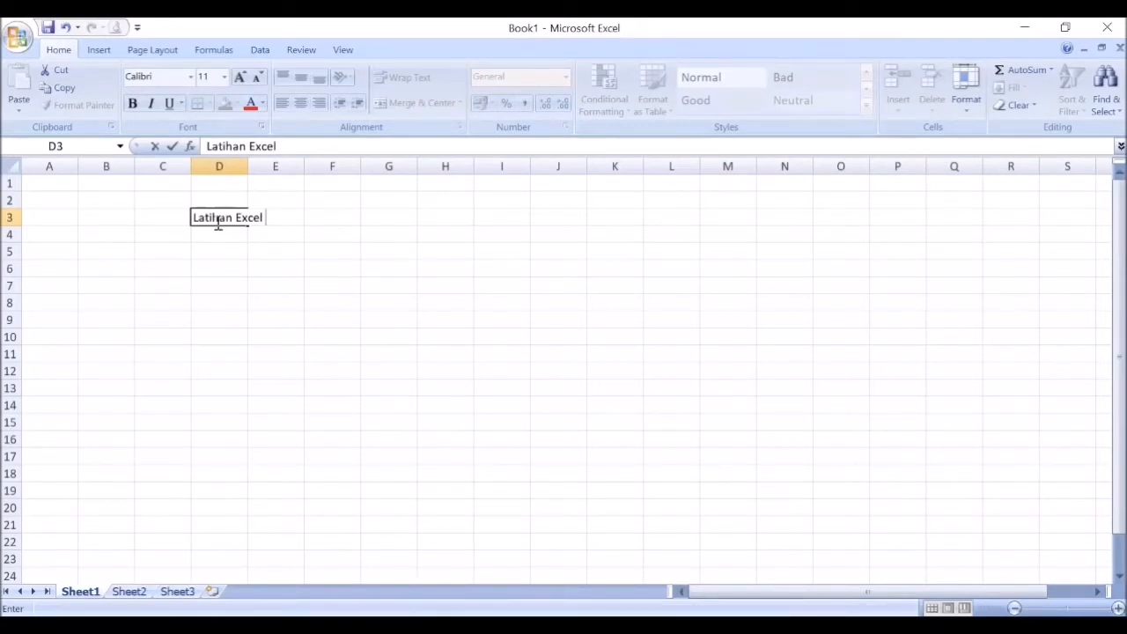
type("di rumah")
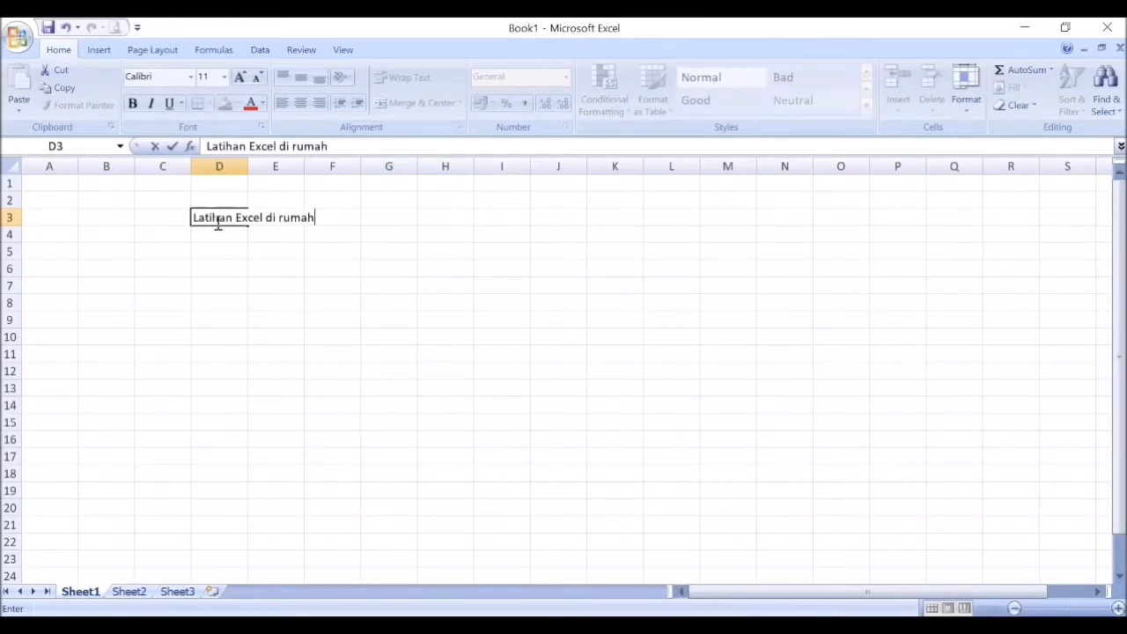
left_click(226, 273)
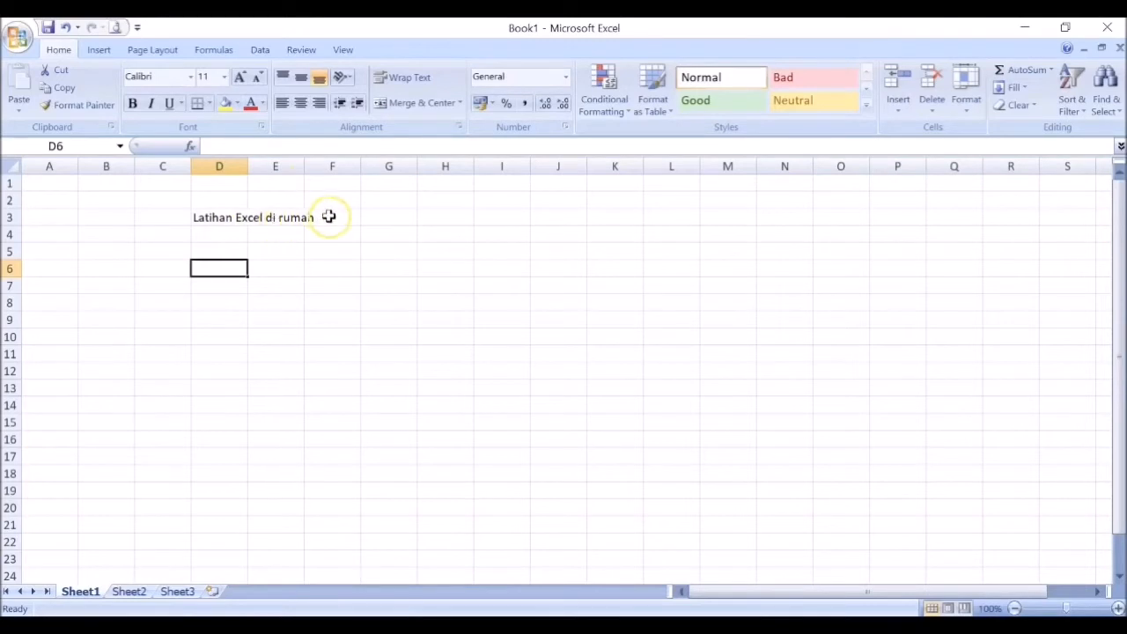
Step: Examine cells D3, E3 and F3 in turn to see which one actually holds the overflowing text
left_click(223, 285)
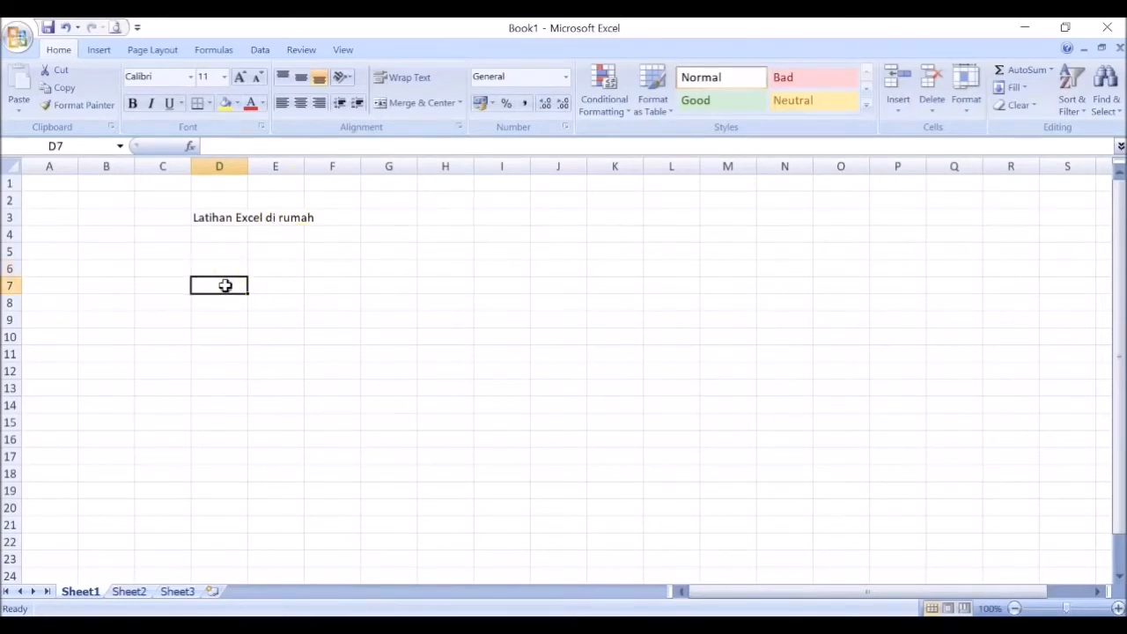
left_click(219, 252)
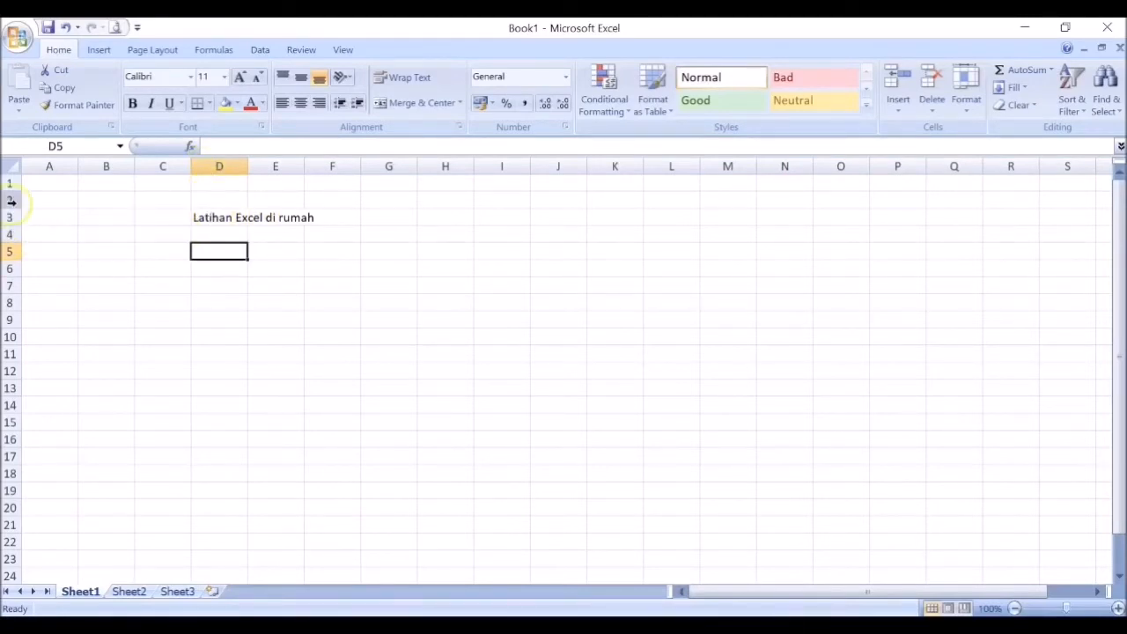
left_click(205, 216)
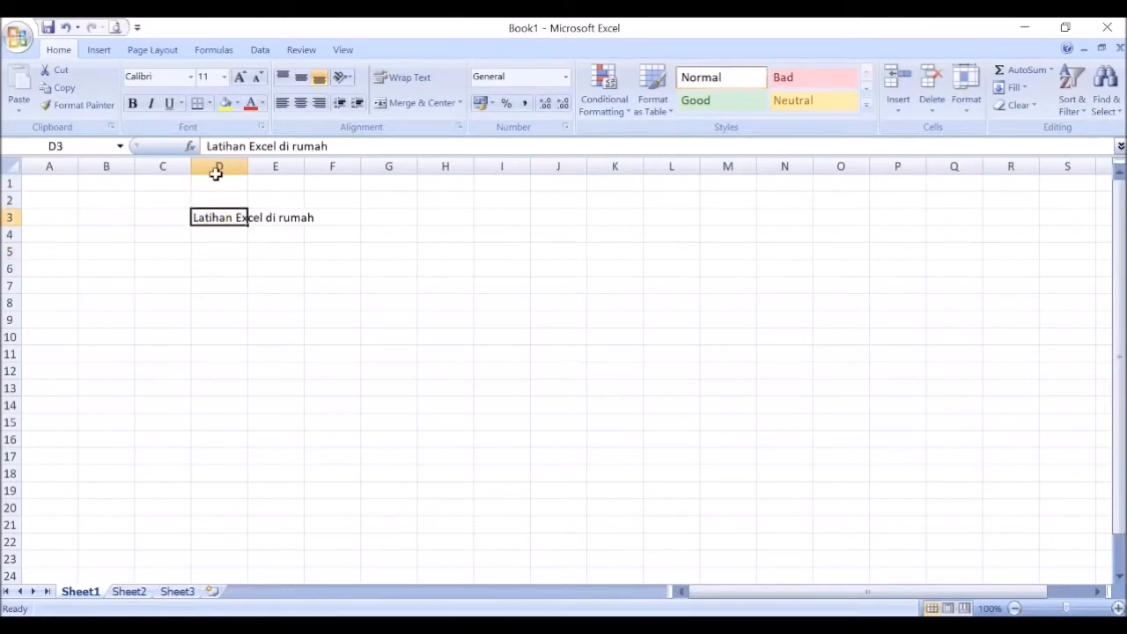
left_click(283, 220)
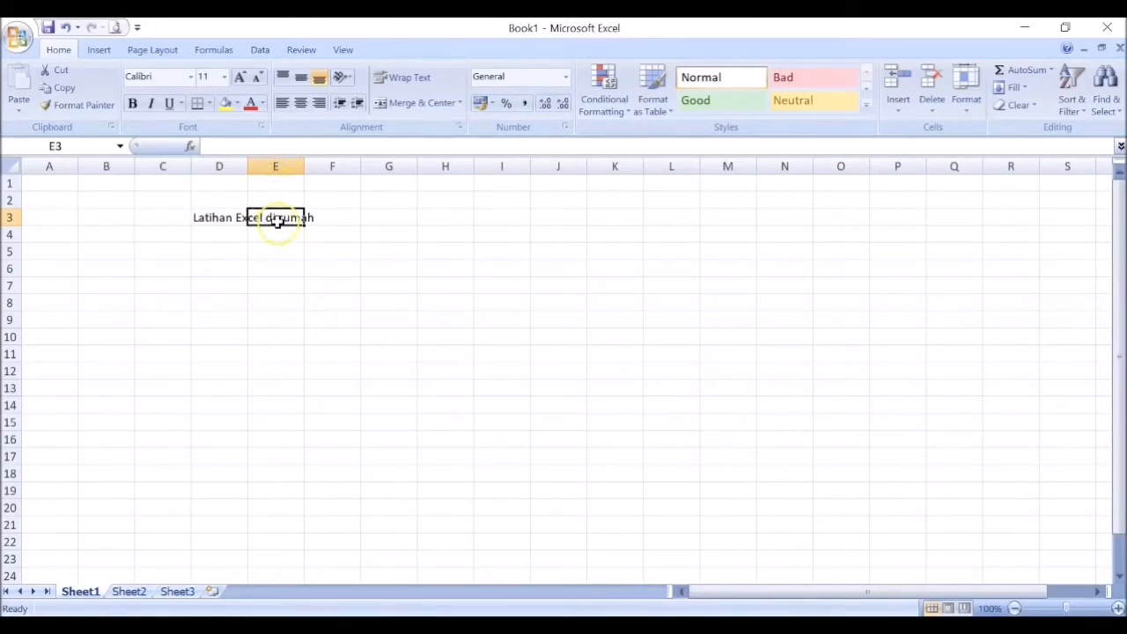
left_click(326, 222)
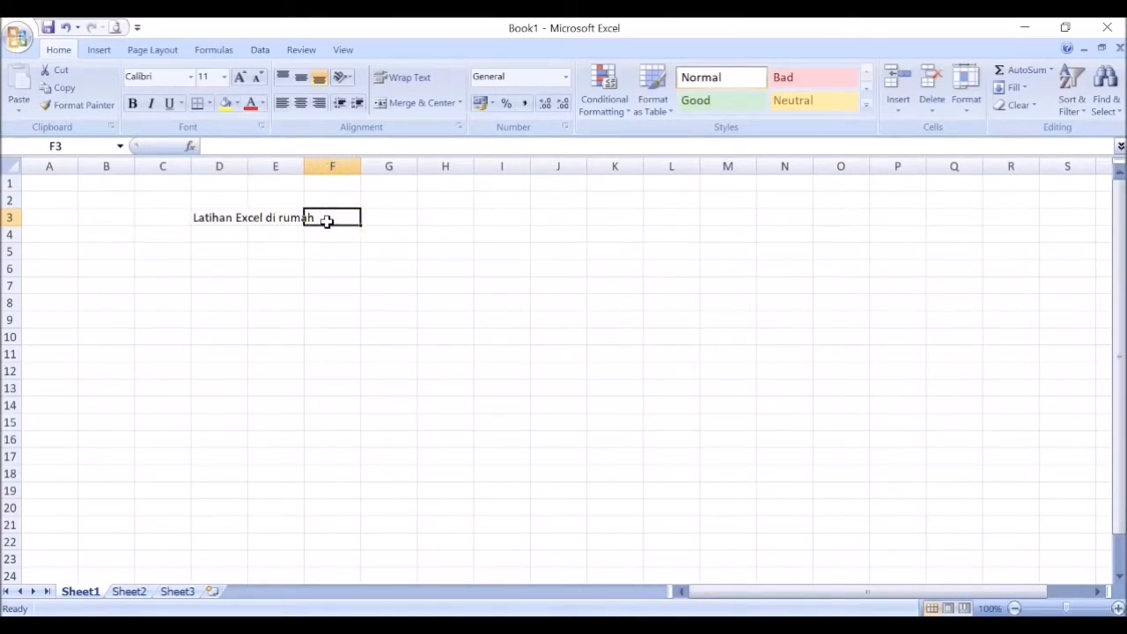
left_click(219, 219)
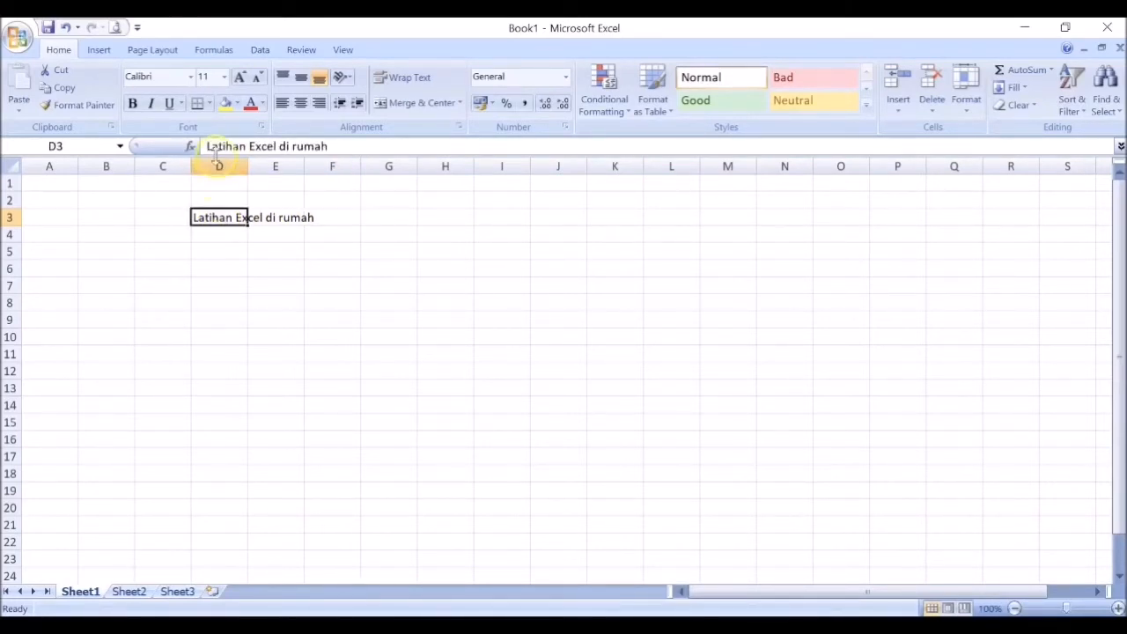
left_click(222, 215)
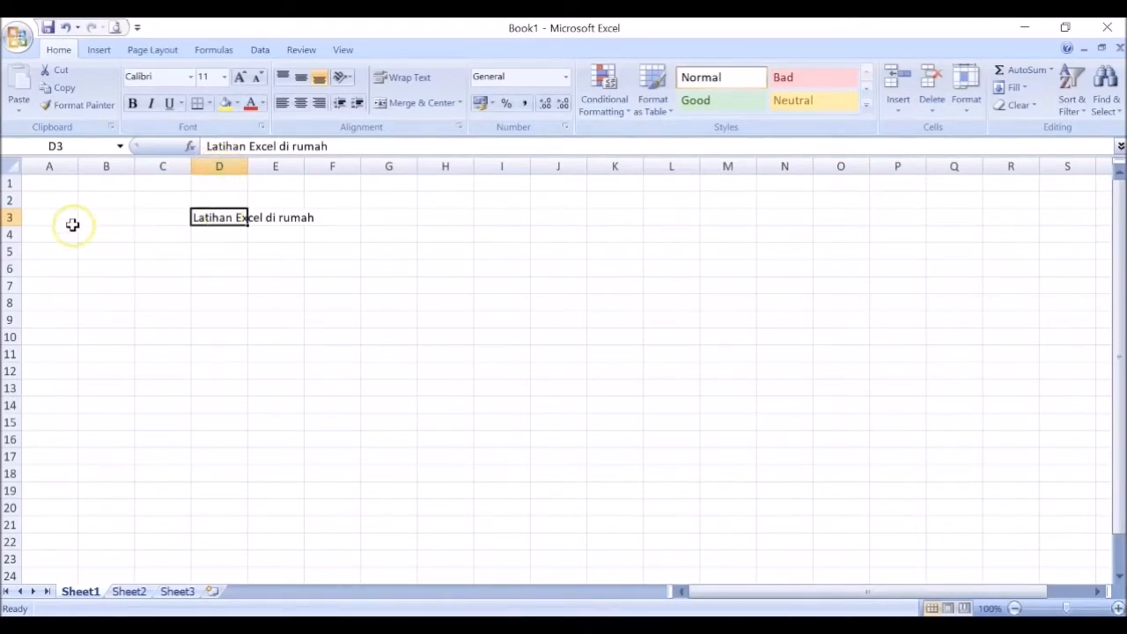
left_click(225, 250)
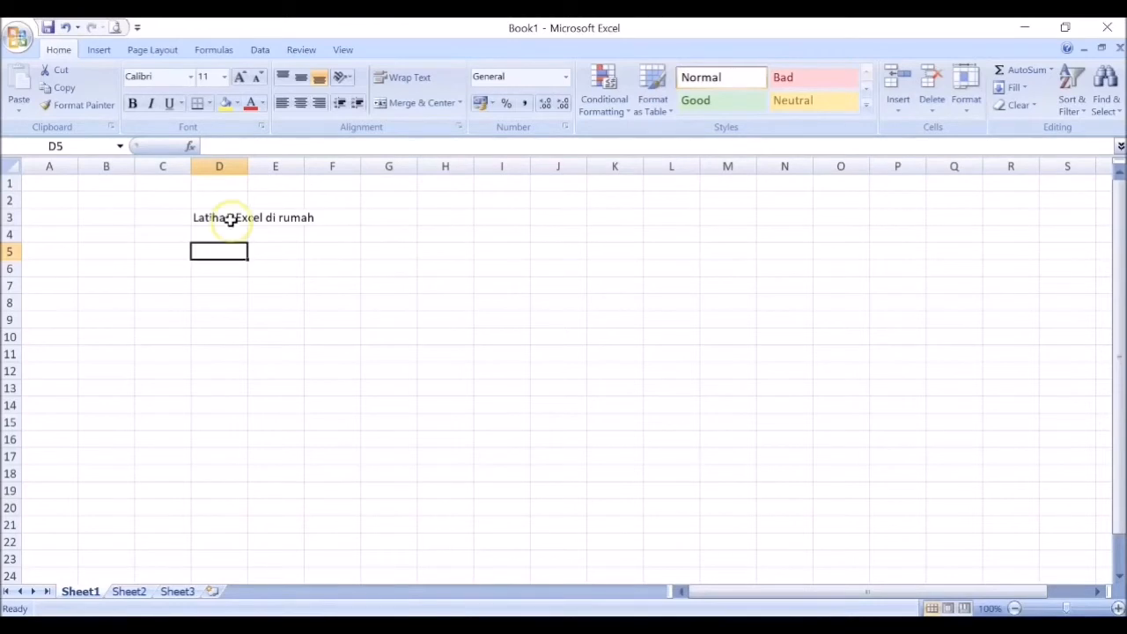
Step: Copy the text of cell D3 and paste it into cell D6
left_click(226, 218)
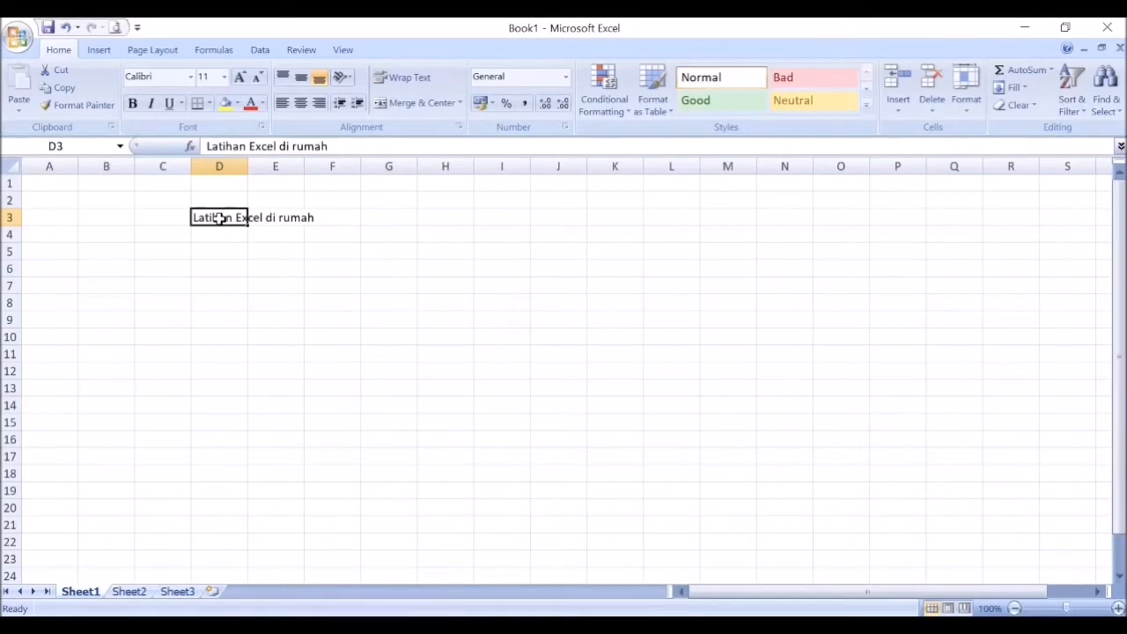
right_click(220, 219)
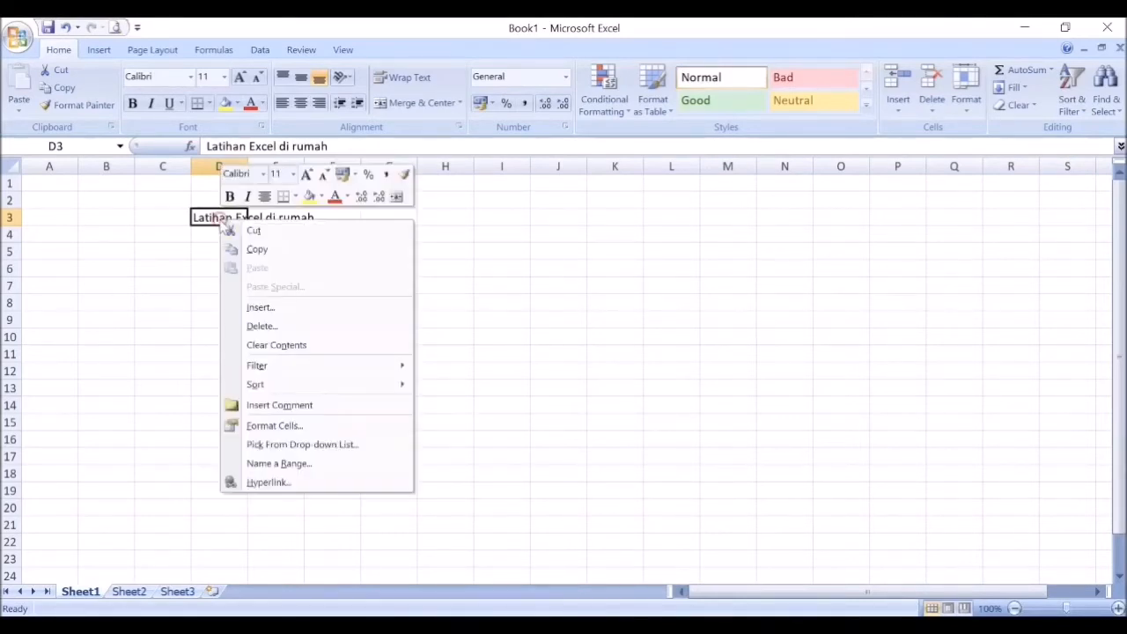
left_click(272, 250)
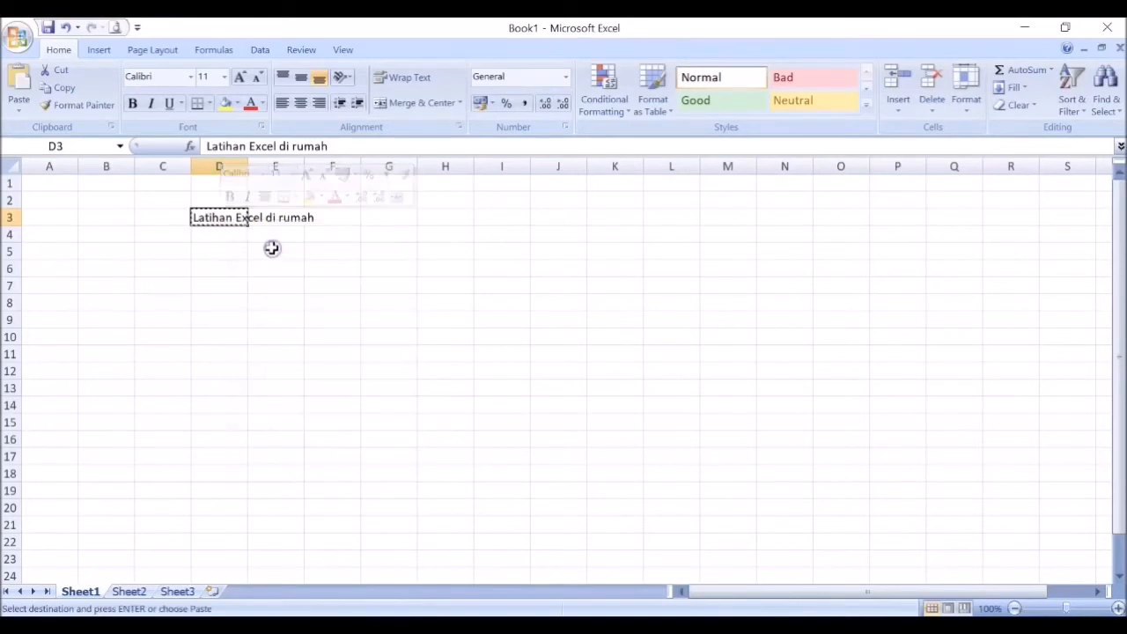
left_click(217, 268)
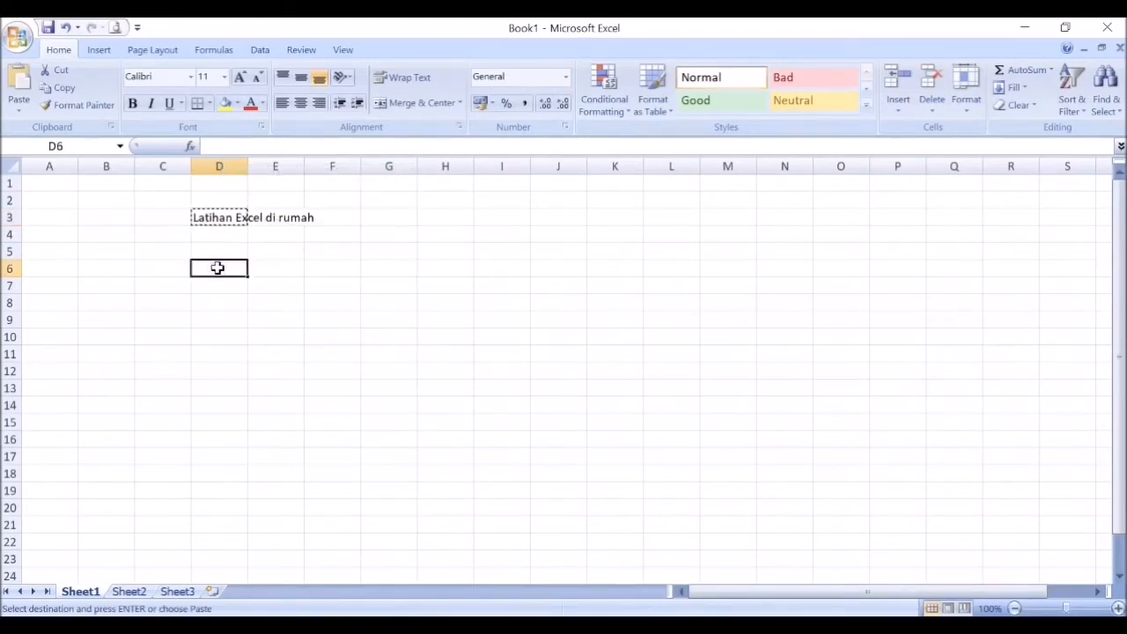
right_click(218, 268)
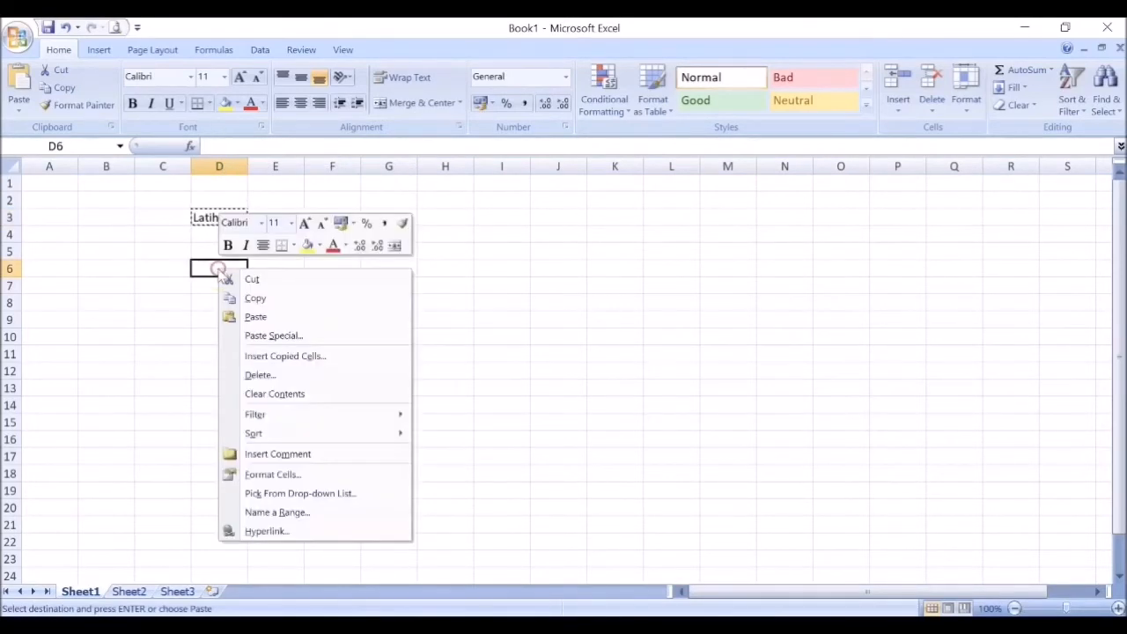
left_click(260, 317)
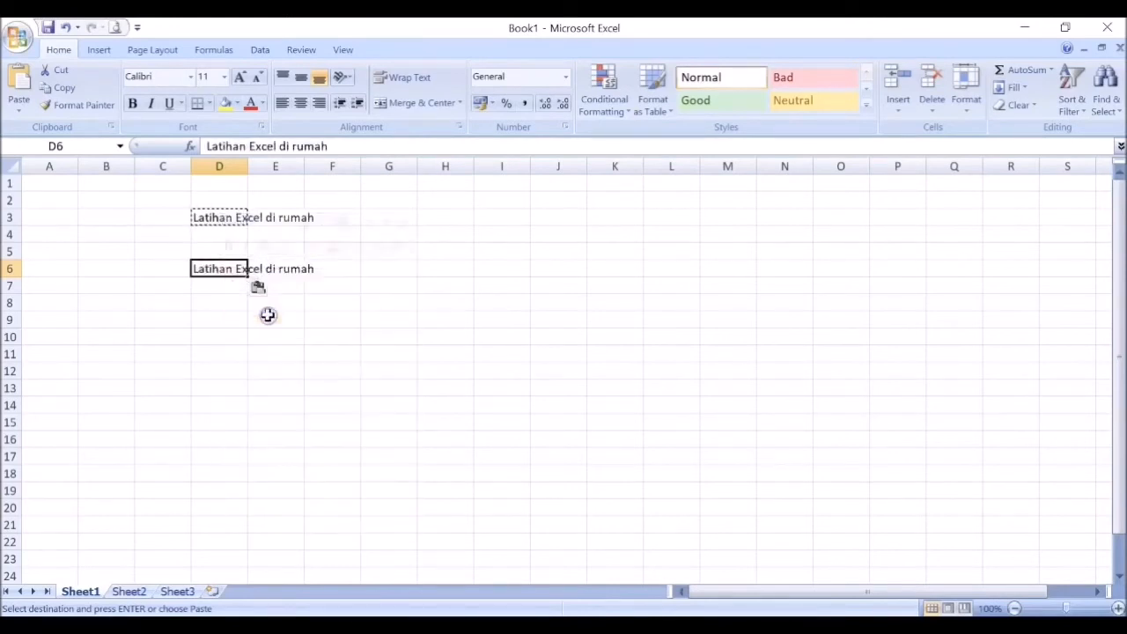
Step: Delete the pasted text from cell D6
left_click(225, 342)
left_click(206, 271)
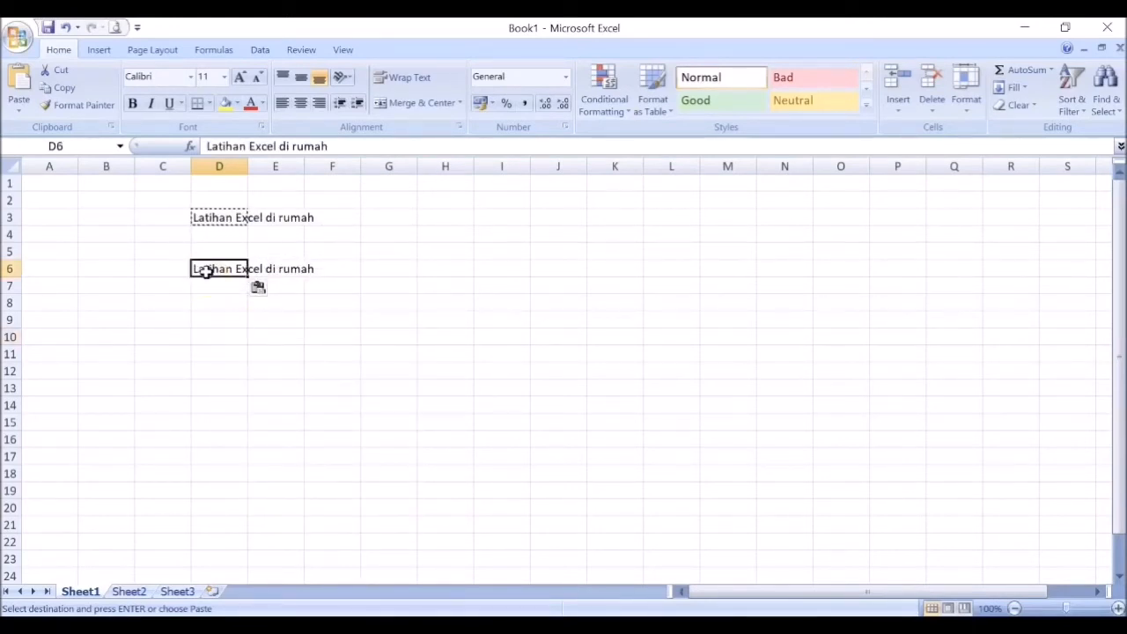
key("Delete")
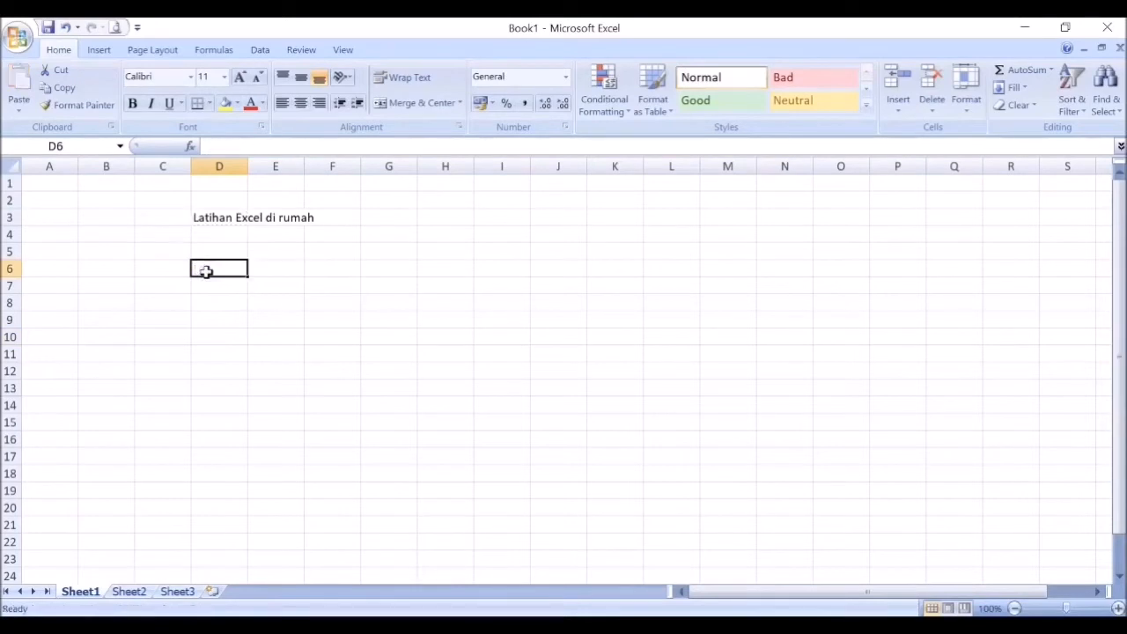
Step: Fill the text of D3 down into cell D4, and delete that copy from D4
left_click(218, 220)
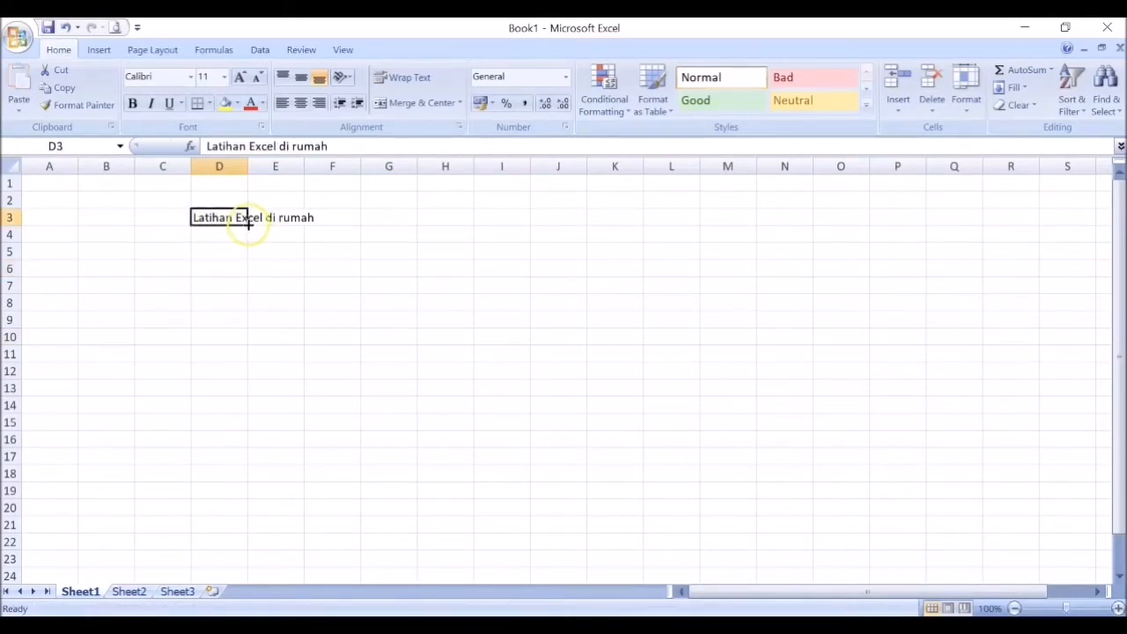
left_click_drag(247, 226, 251, 235)
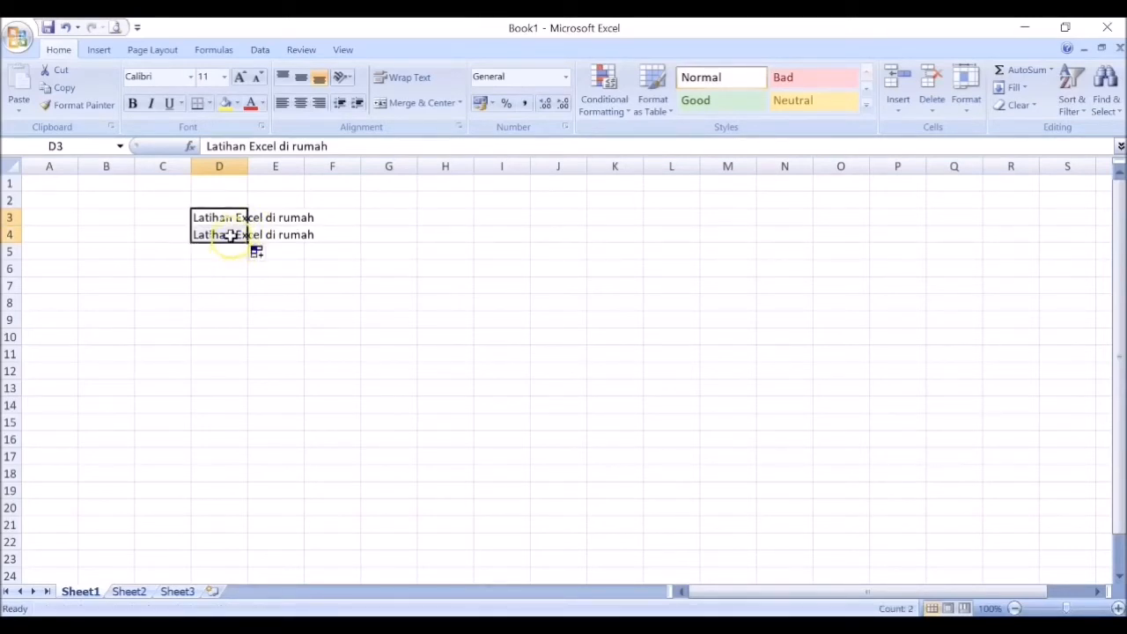
left_click(230, 234)
key("Delete")
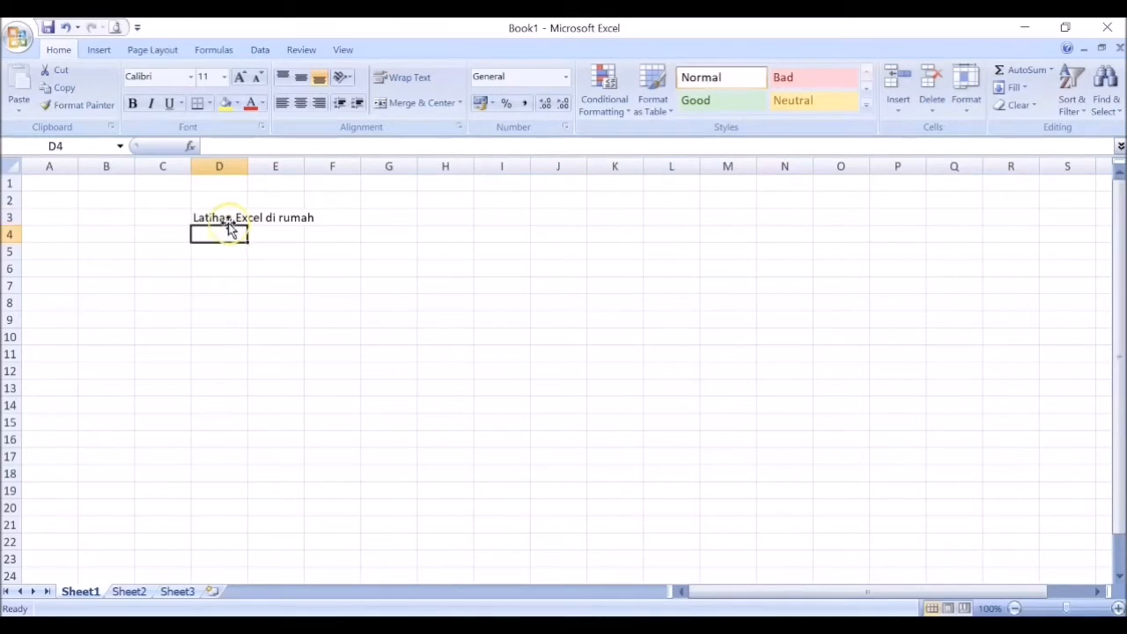
Step: Cut the text from cell D3 and paste it into cell D6
left_click(230, 215)
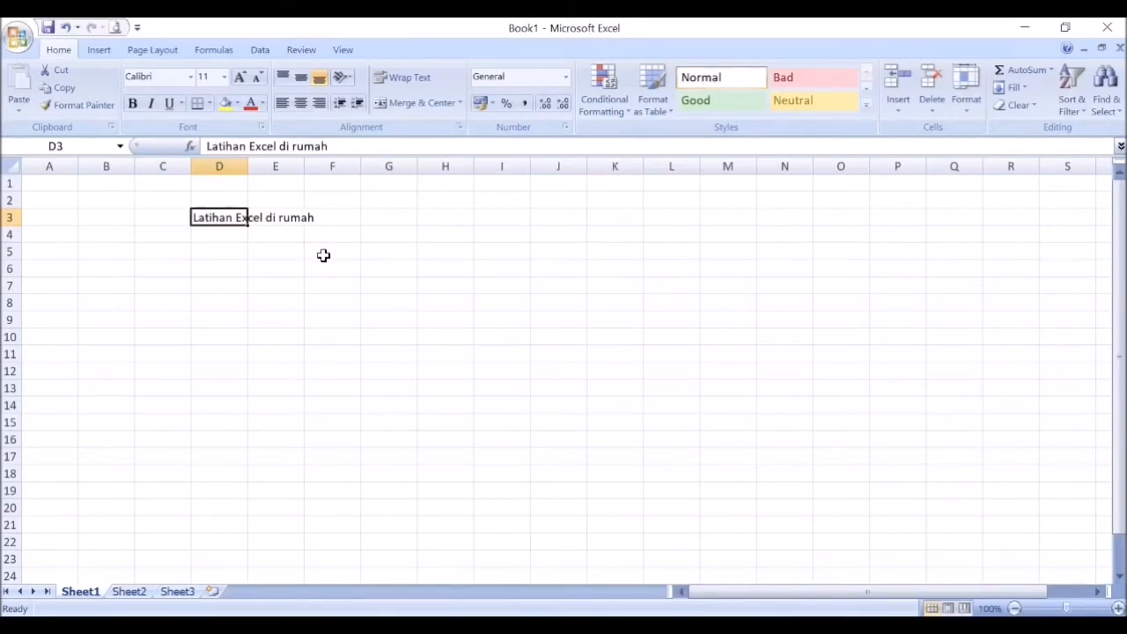
right_click(219, 218)
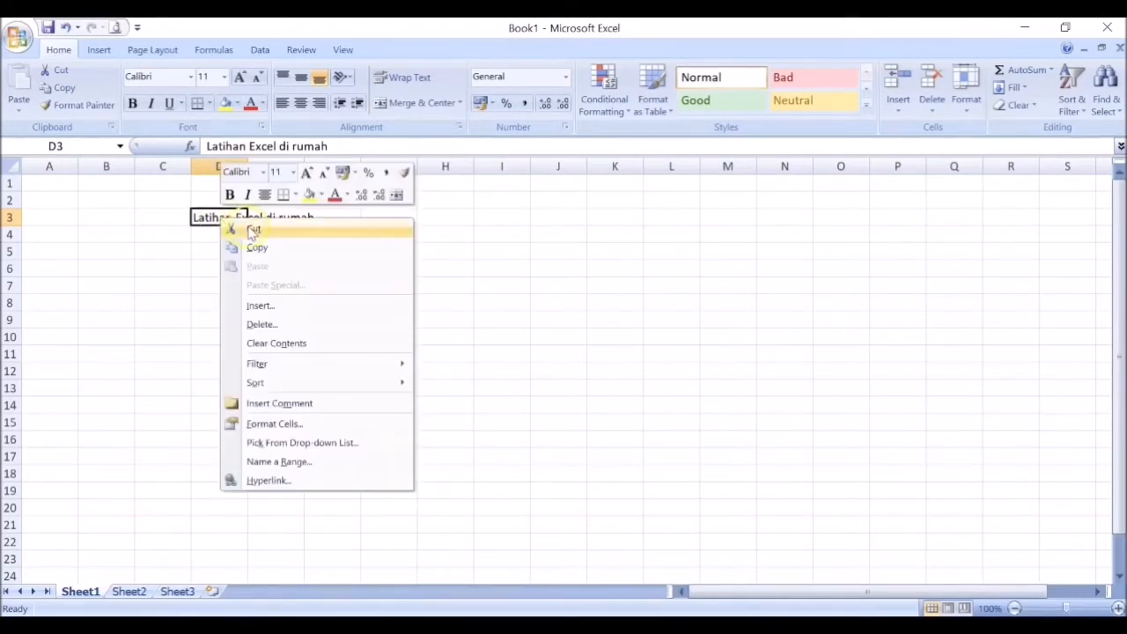
left_click(251, 228)
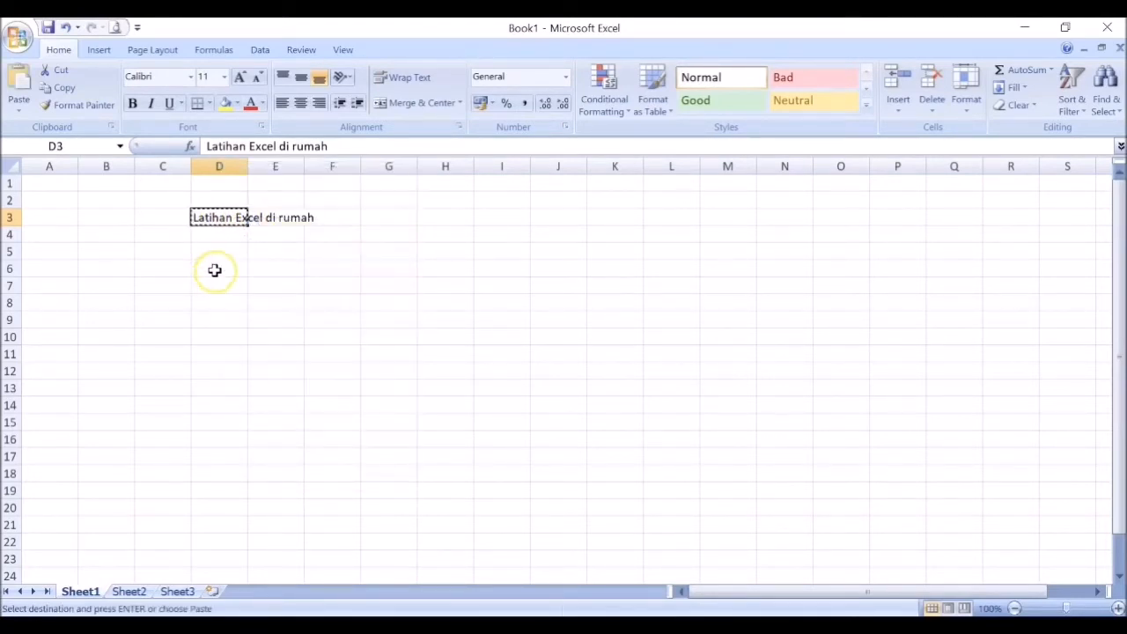
left_click(214, 269)
right_click(216, 269)
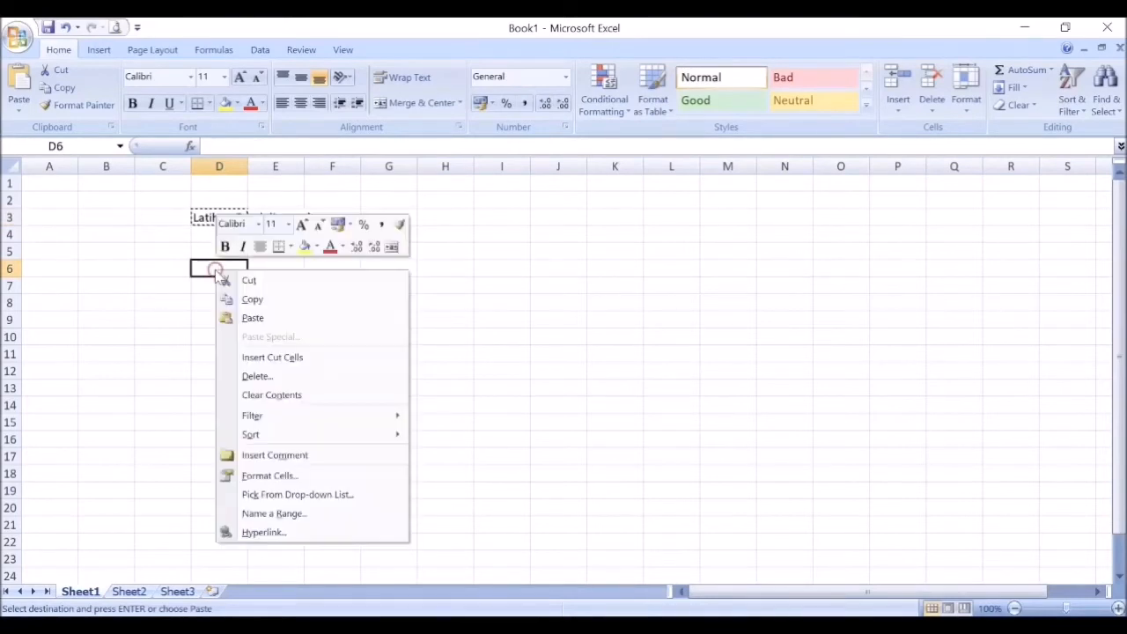
left_click(264, 319)
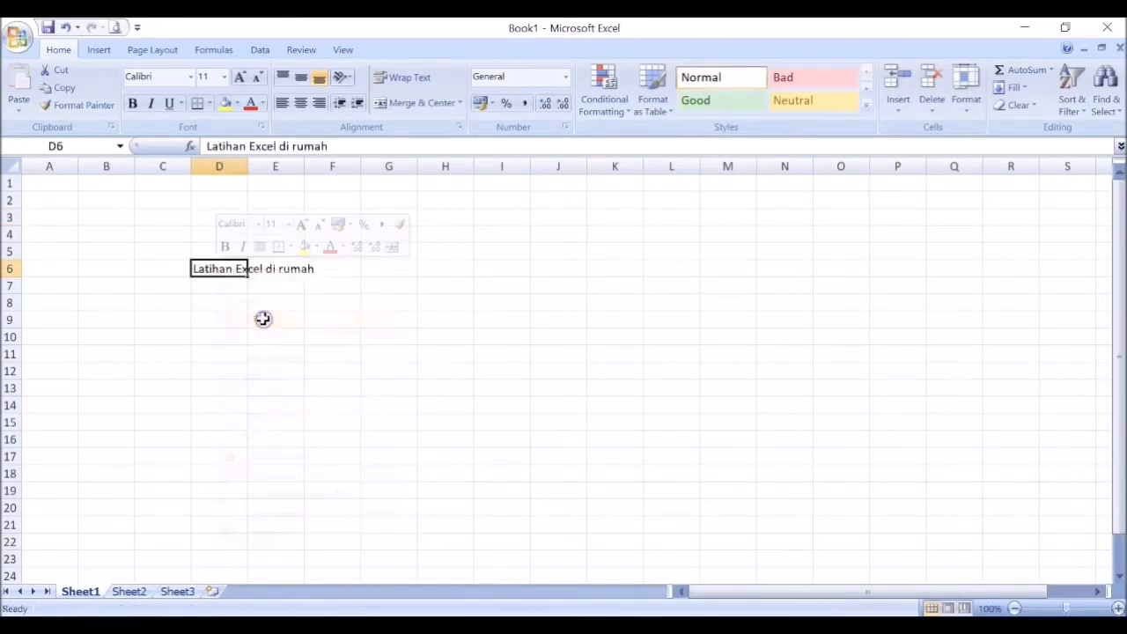
Step: Move the text in cell D6 back to cell D3
left_click(219, 266)
left_click_drag(221, 261, 226, 217)
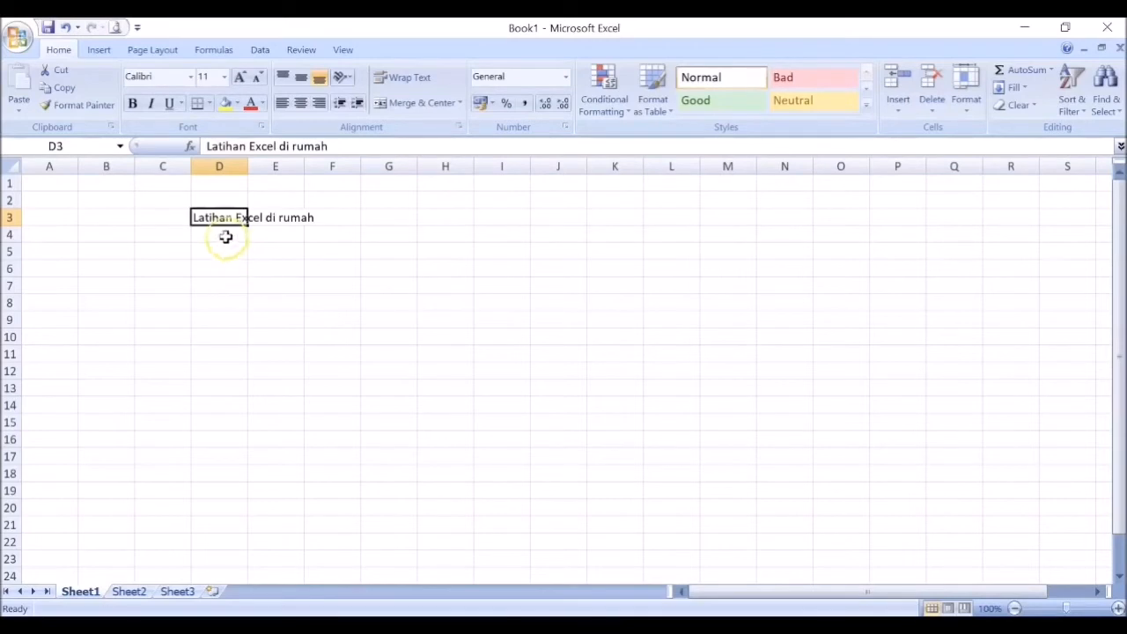
left_click(223, 231)
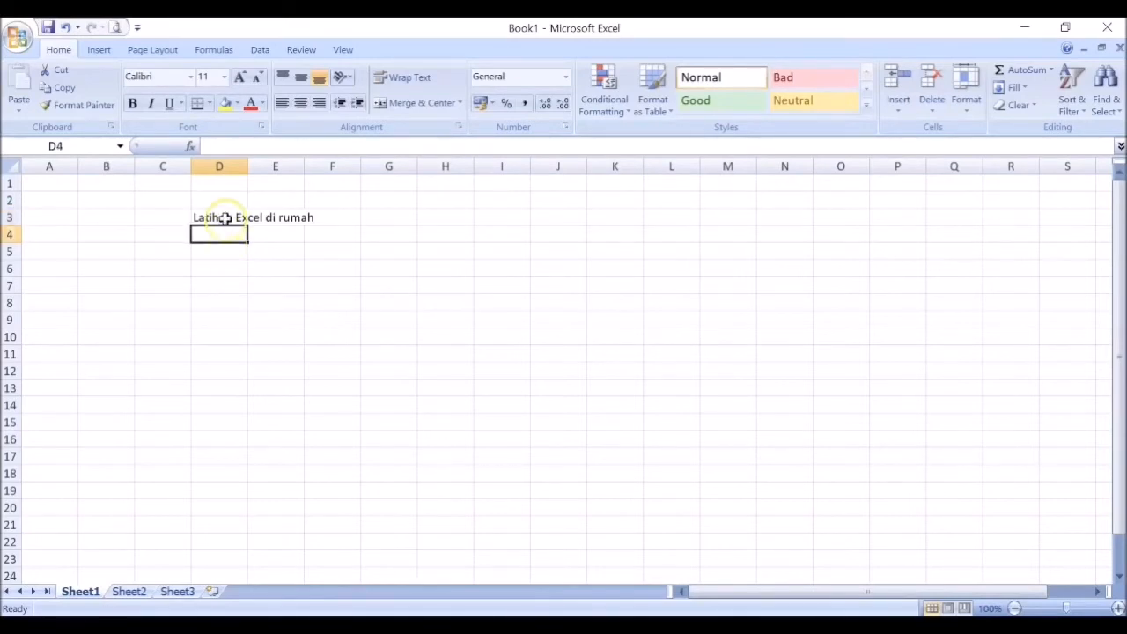
Step: Fill the text of cell D3 down through cell D6
left_click(222, 218)
left_click_drag(248, 225, 254, 282)
left_click(210, 314)
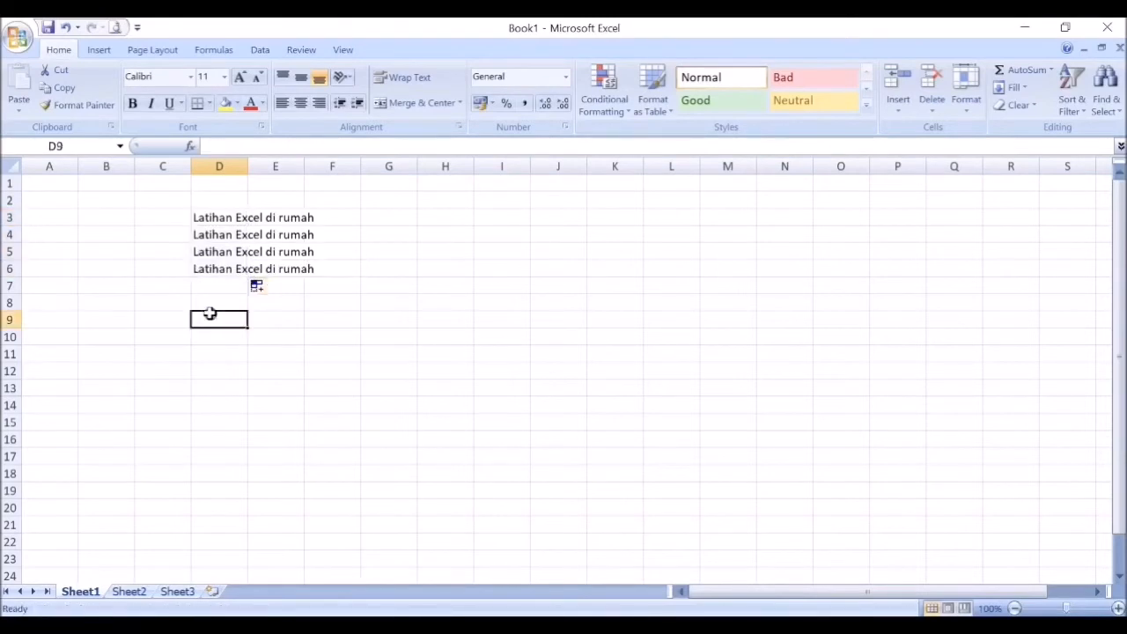
Step: Clear cell D3 while the range D3:D6 is selected, and re-enter "Latihan Excel di rumah" in D3
left_click(212, 217)
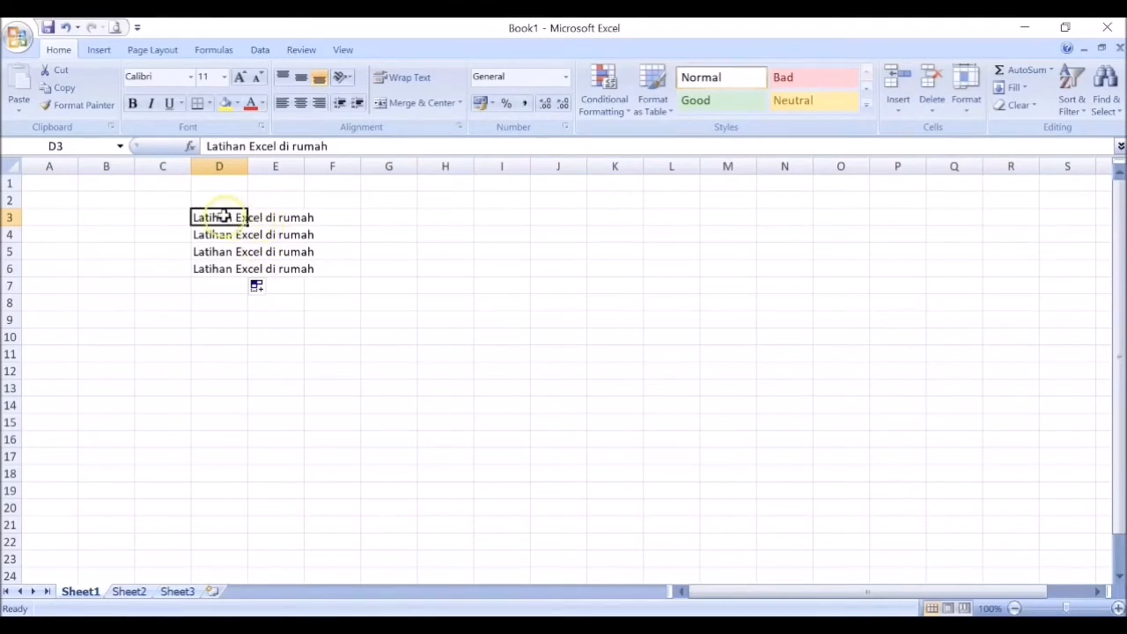
left_click_drag(218, 216, 219, 268)
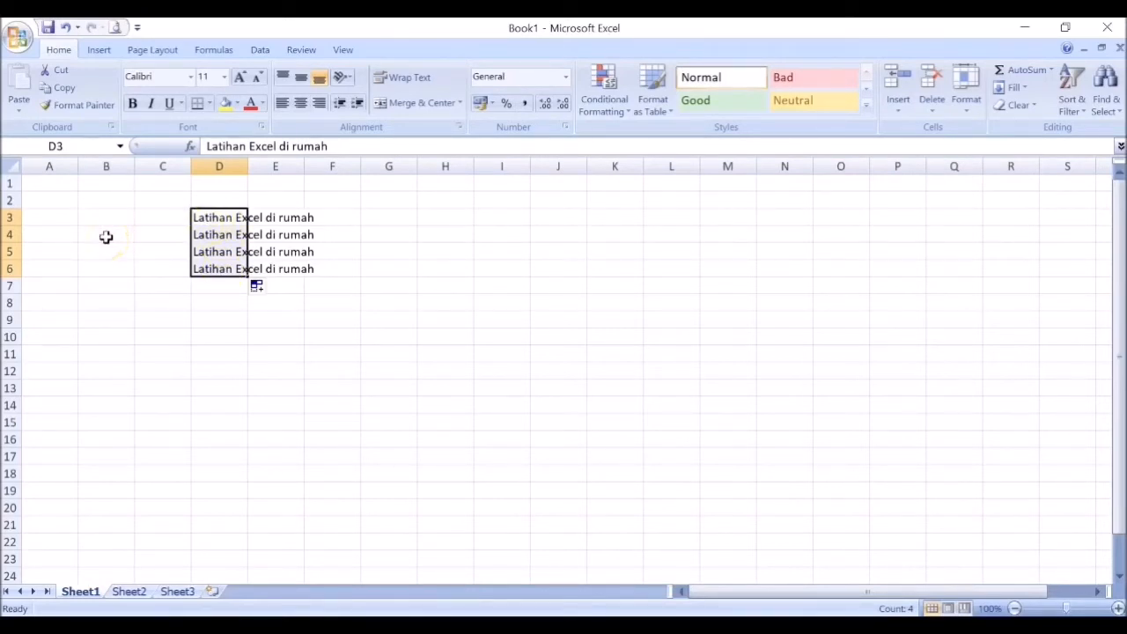
key("BackSpace")
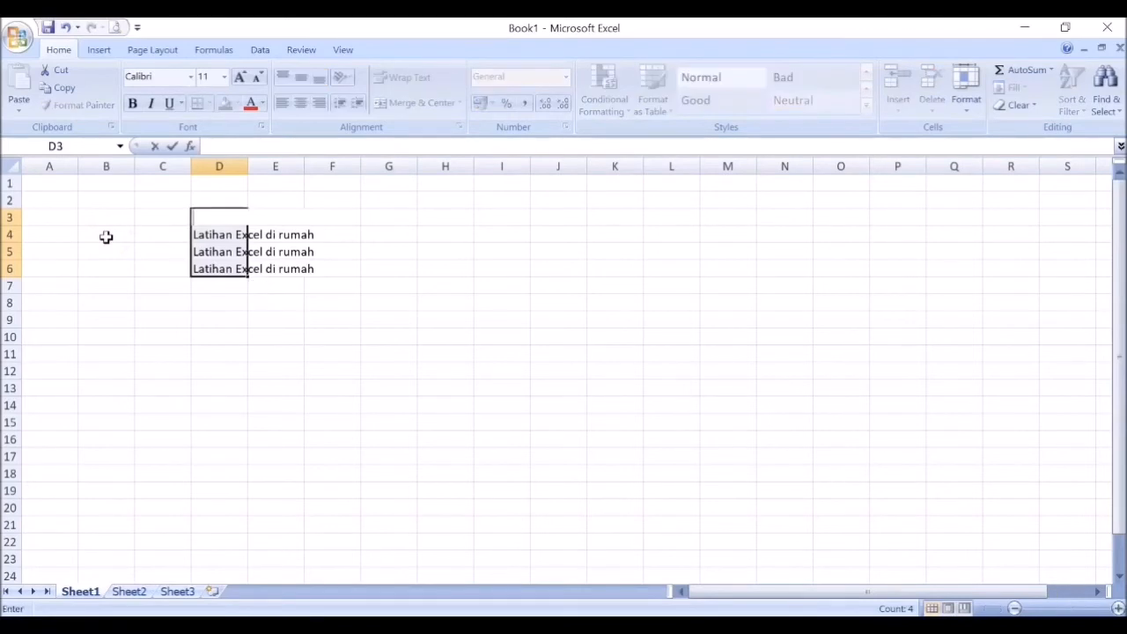
left_click(219, 215)
type("Latihan Excel di rumah")
left_click(241, 349)
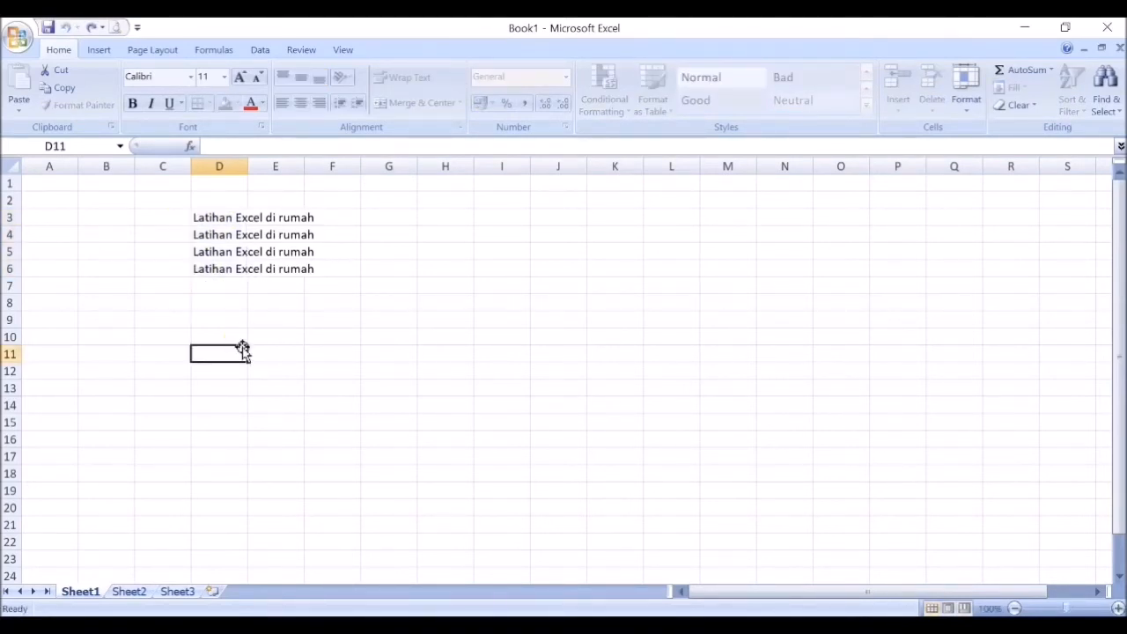
Step: Delete the contents of the range D3:D6
left_click_drag(216, 217, 221, 279)
key("Delete")
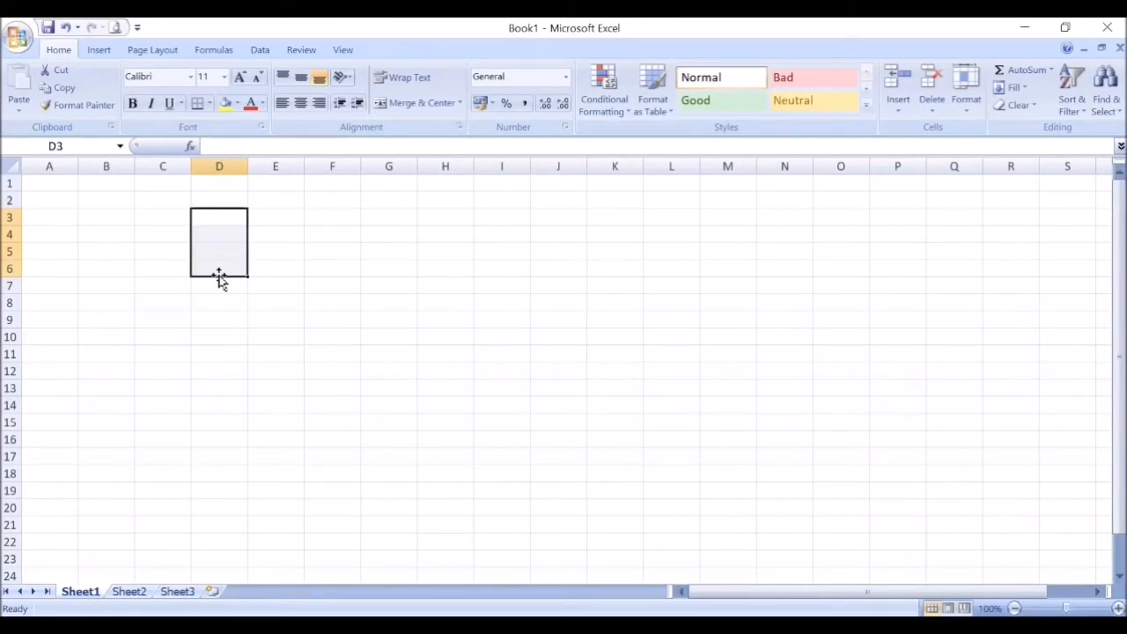
left_click(327, 246)
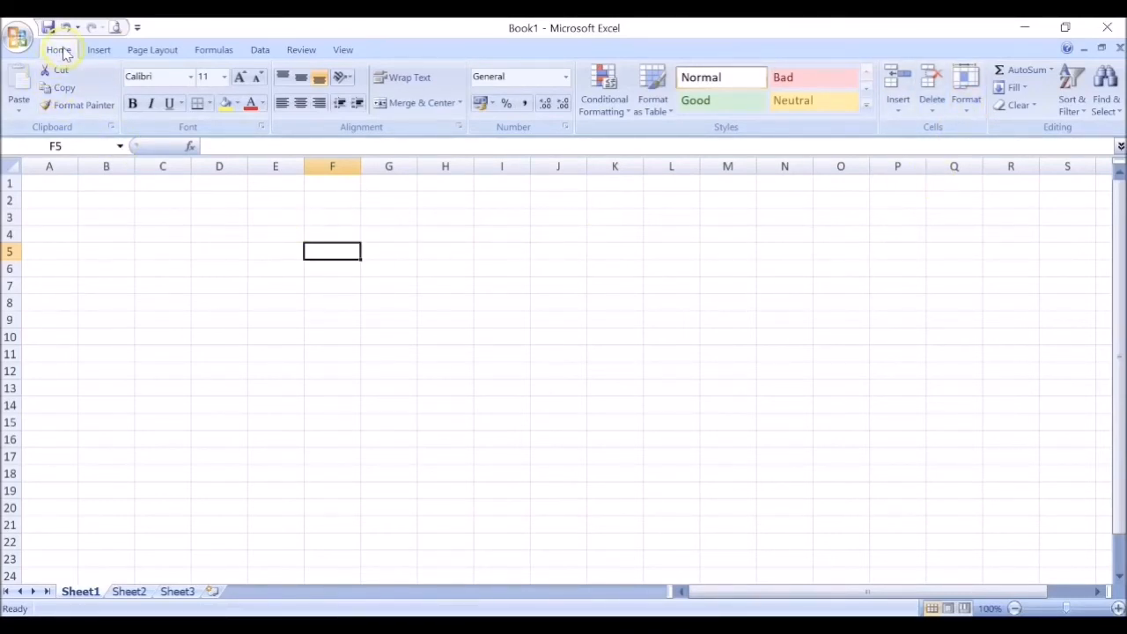
Step: Open the Format Cells dialog for cell F5 to view the number categories, and close it without applying a format
left_click(968, 103)
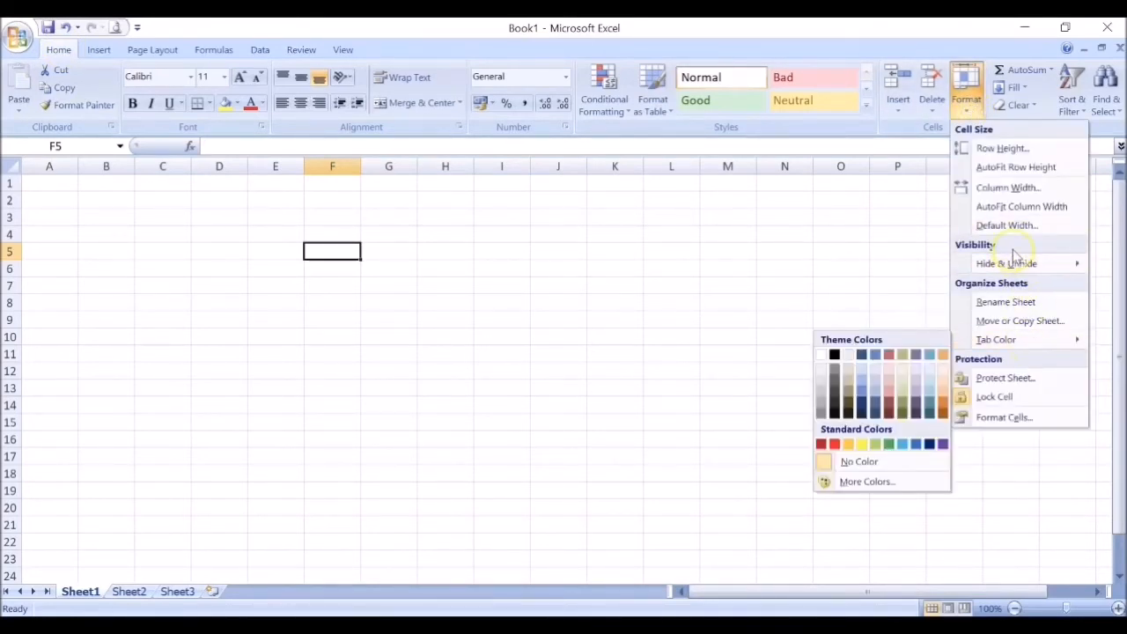
left_click(1004, 417)
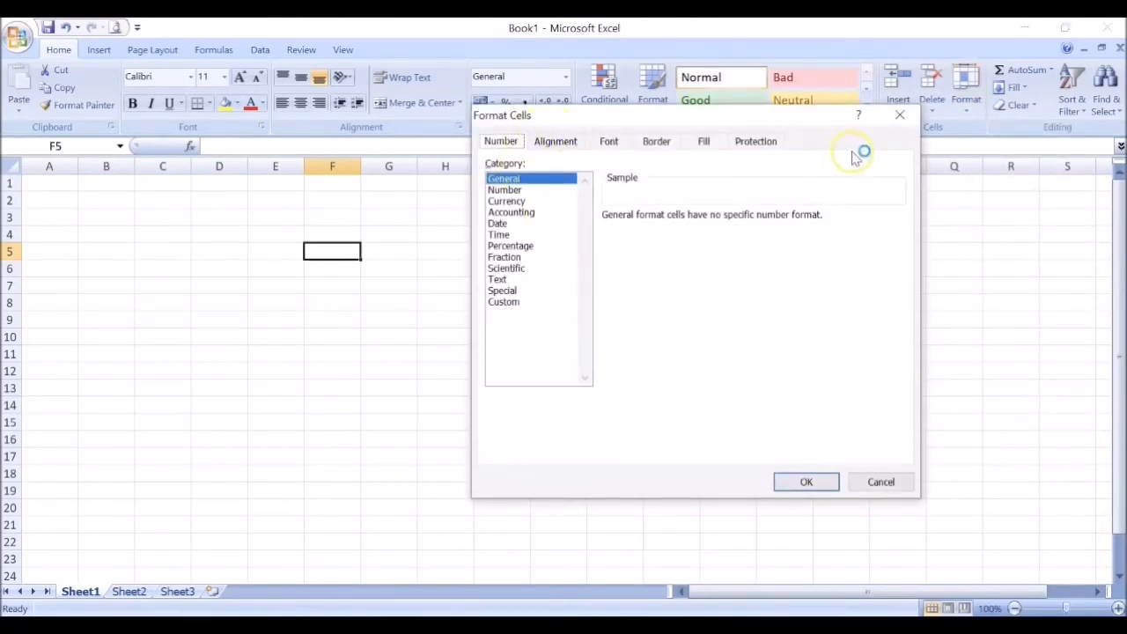
left_click(900, 117)
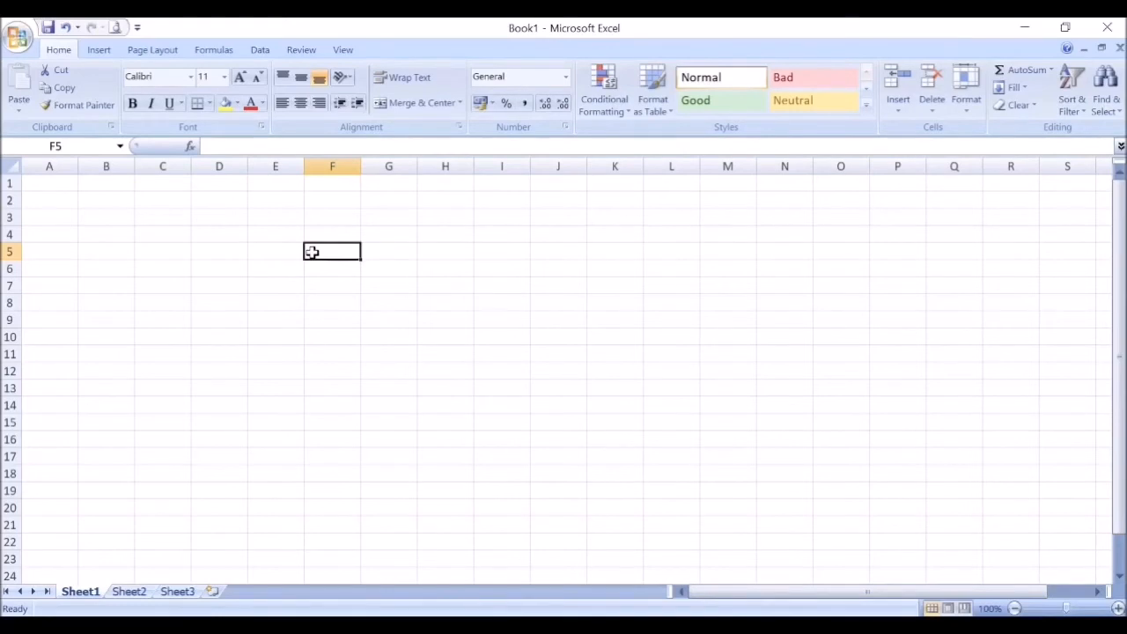
key("ctrl+1")
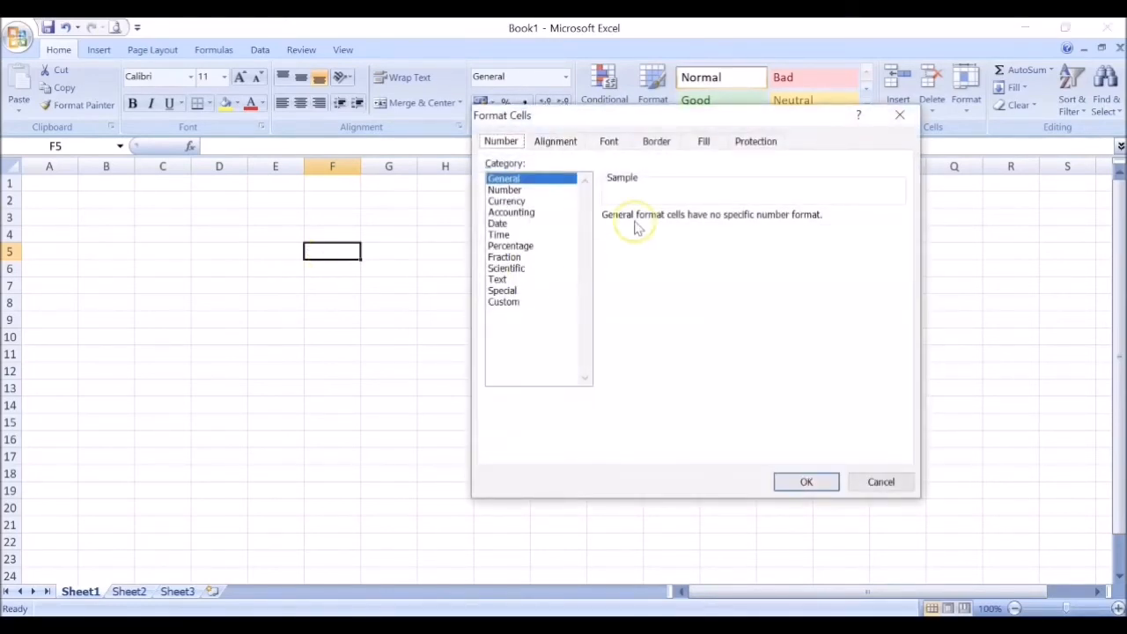
left_click(871, 482)
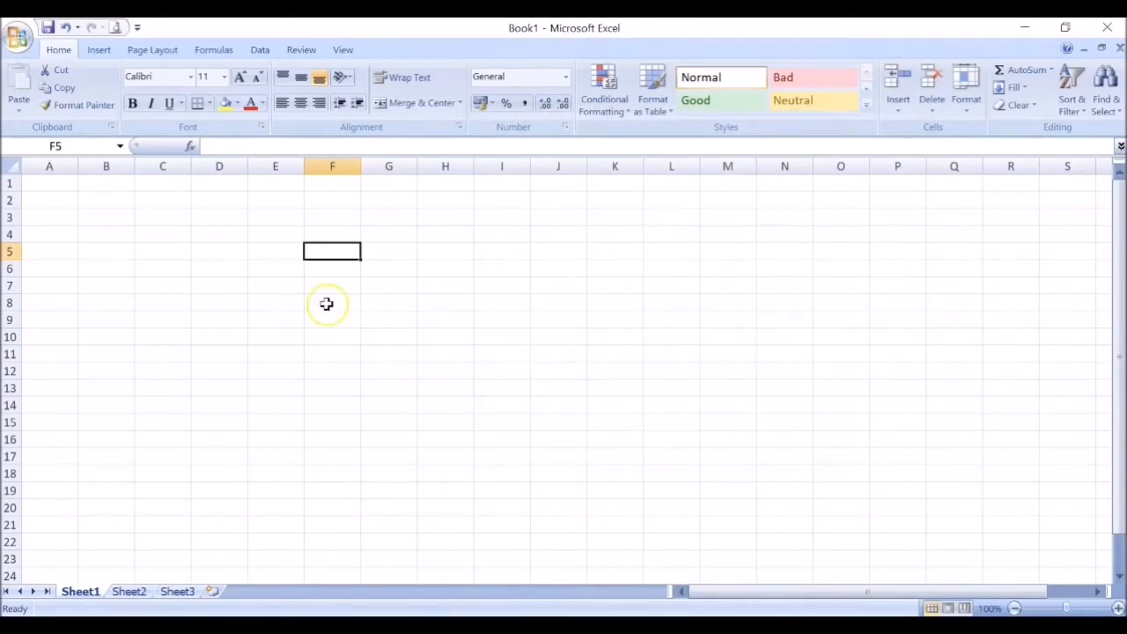
Step: Widen column F slightly and enter 200000 in cell F5
left_click(323, 253)
left_click_drag(362, 169, 391, 170)
left_click(328, 254)
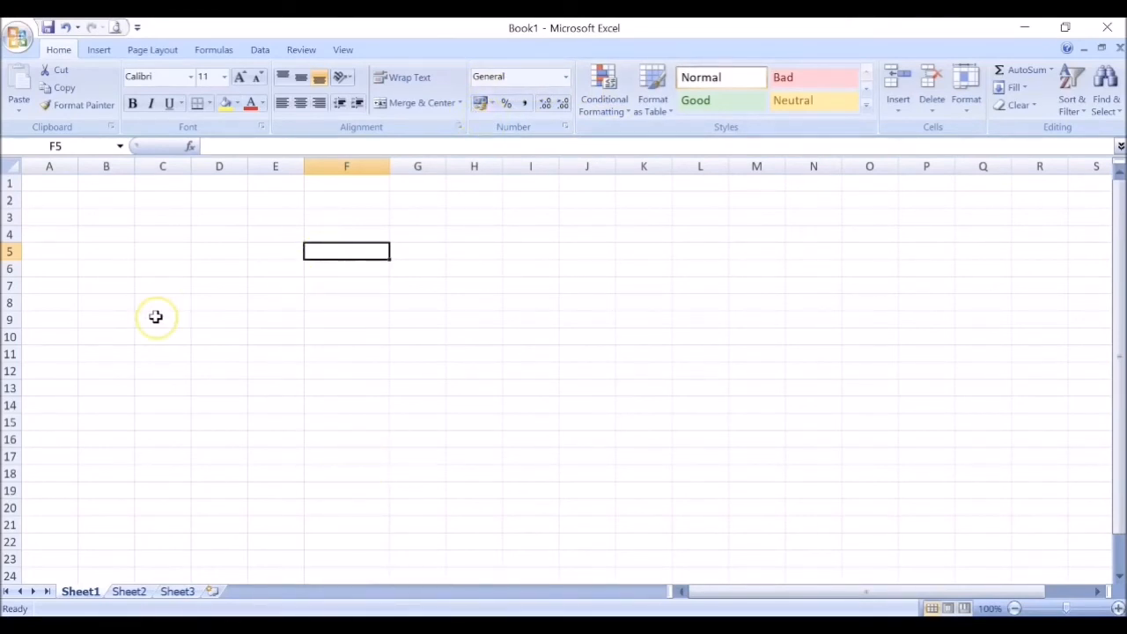
type("20")
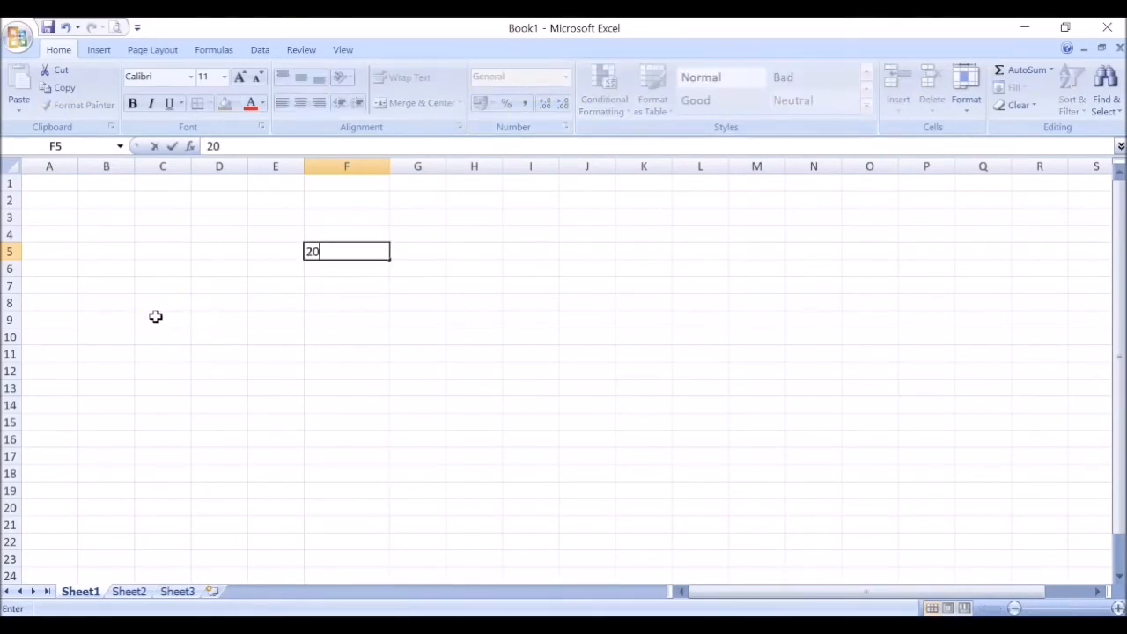
type("0000")
left_click(359, 284)
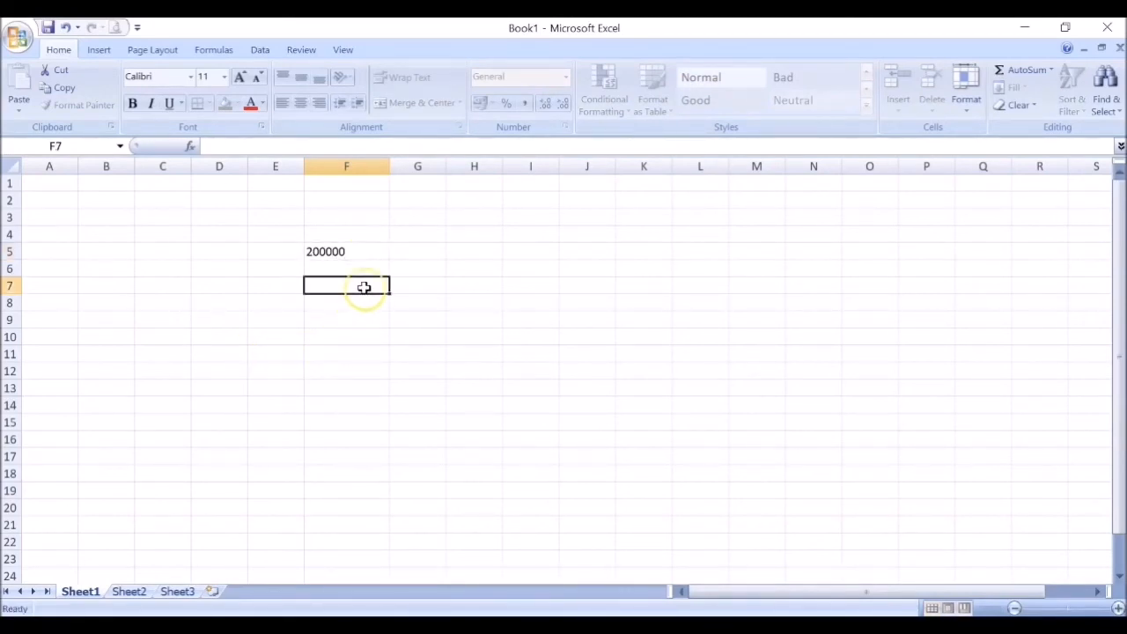
Step: Format cell F5 as Currency with the Rp symbol and 2 decimal places
left_click(354, 250)
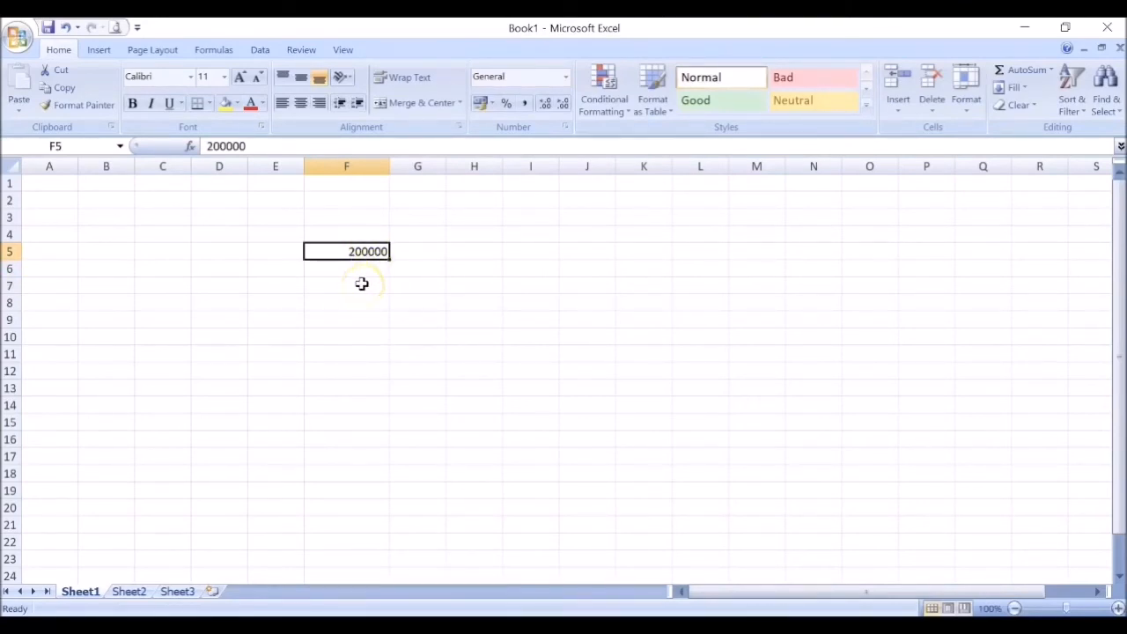
key("ctrl+1")
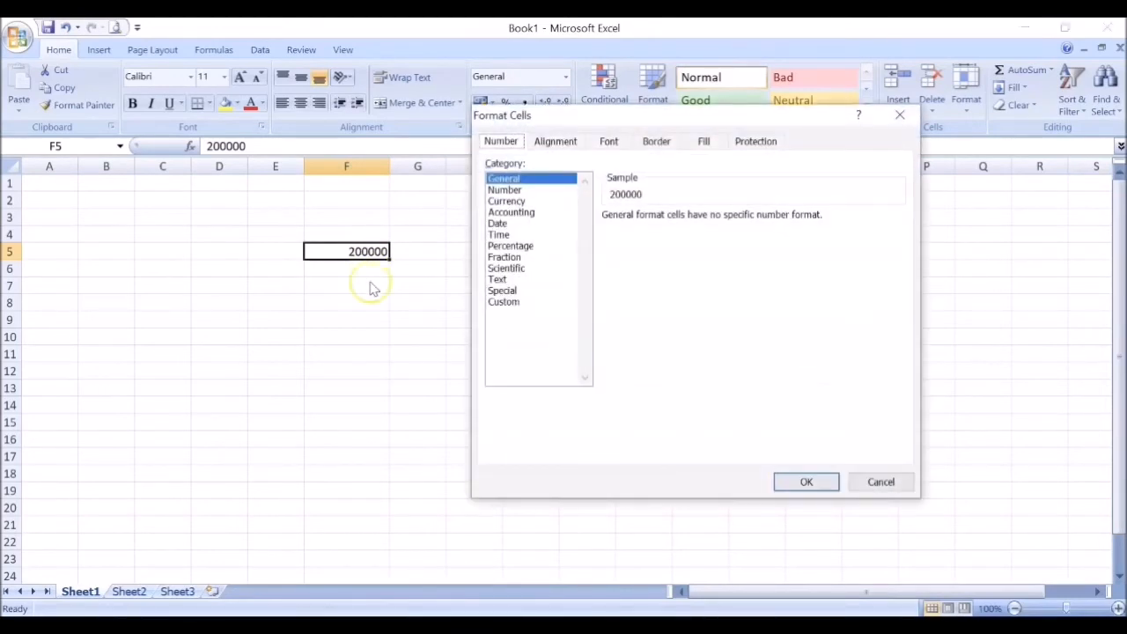
left_click(516, 203)
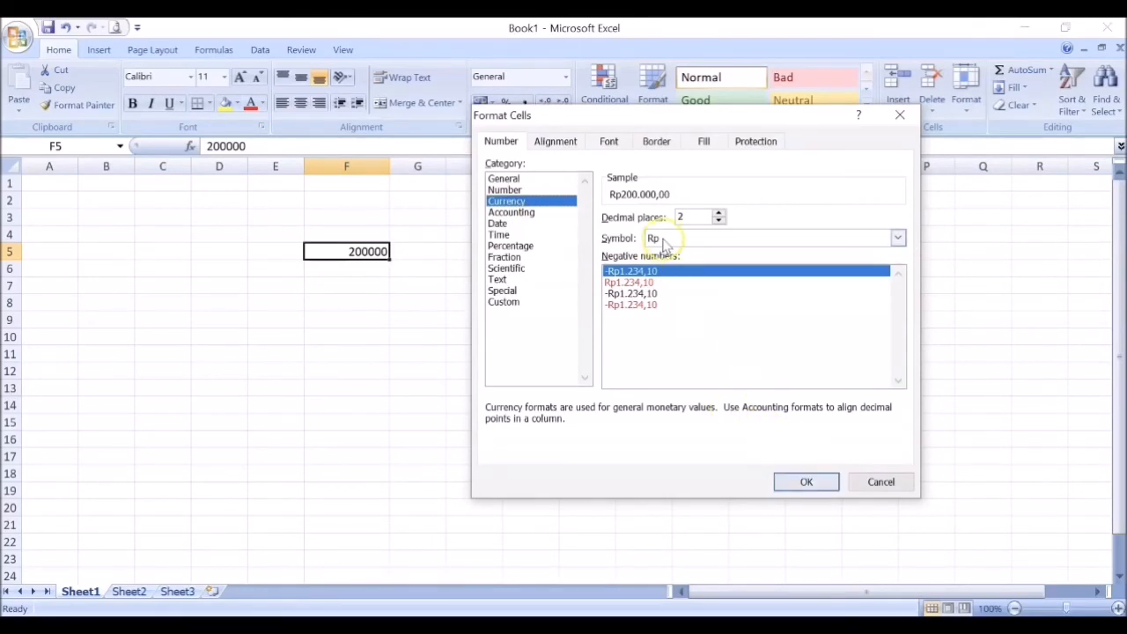
left_click(719, 221)
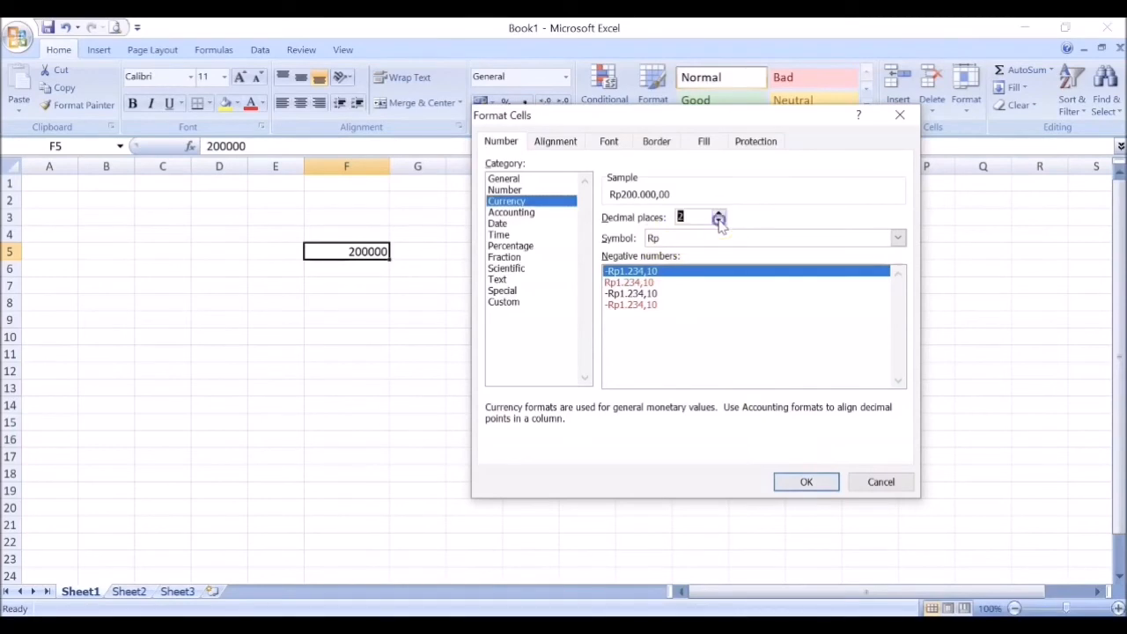
left_click(719, 221)
left_click(718, 215)
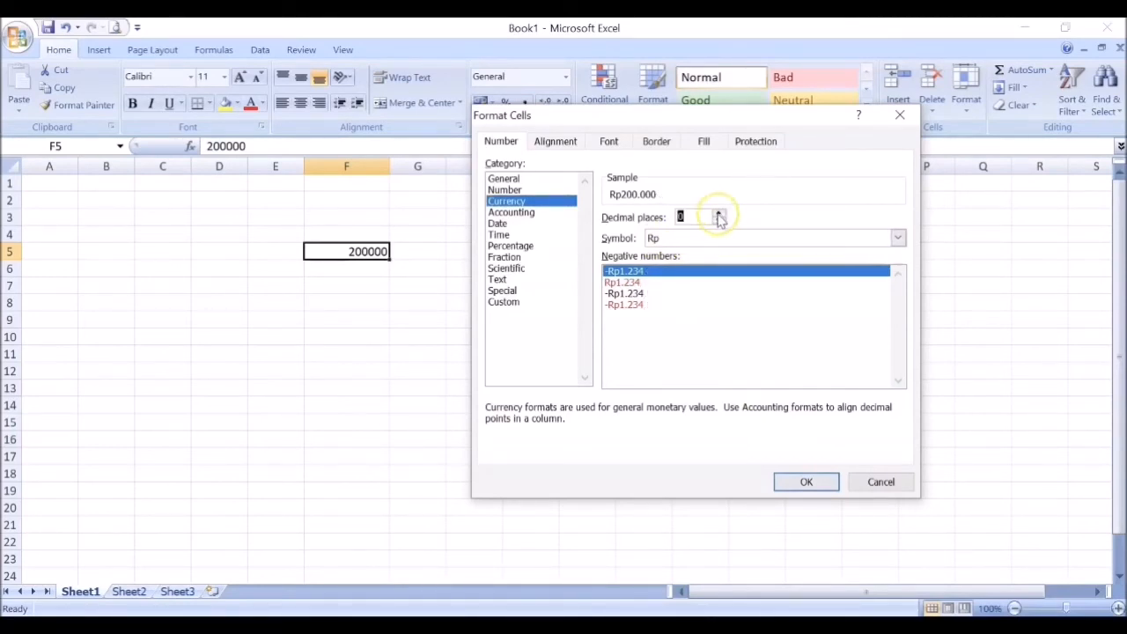
left_click(719, 215)
left_click(718, 215)
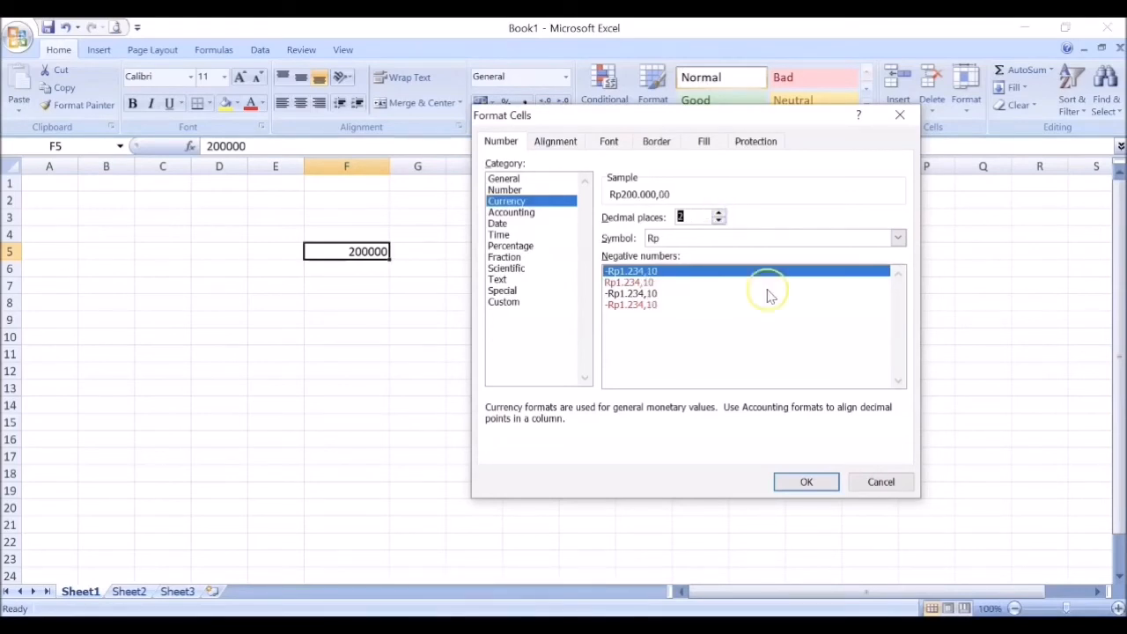
left_click(812, 484)
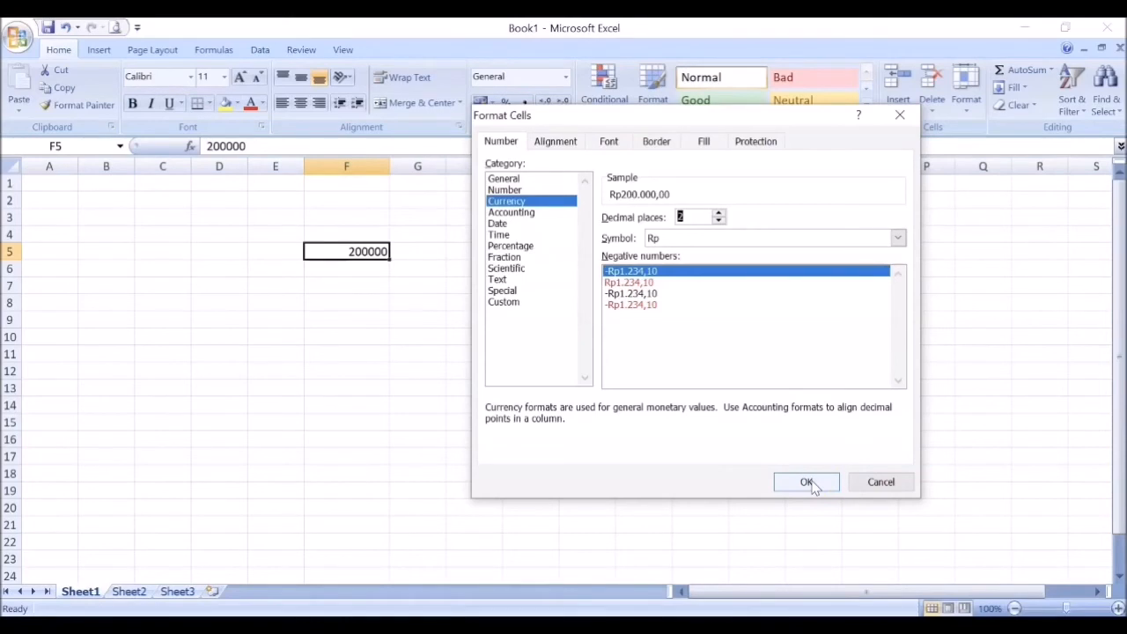
left_click(809, 484)
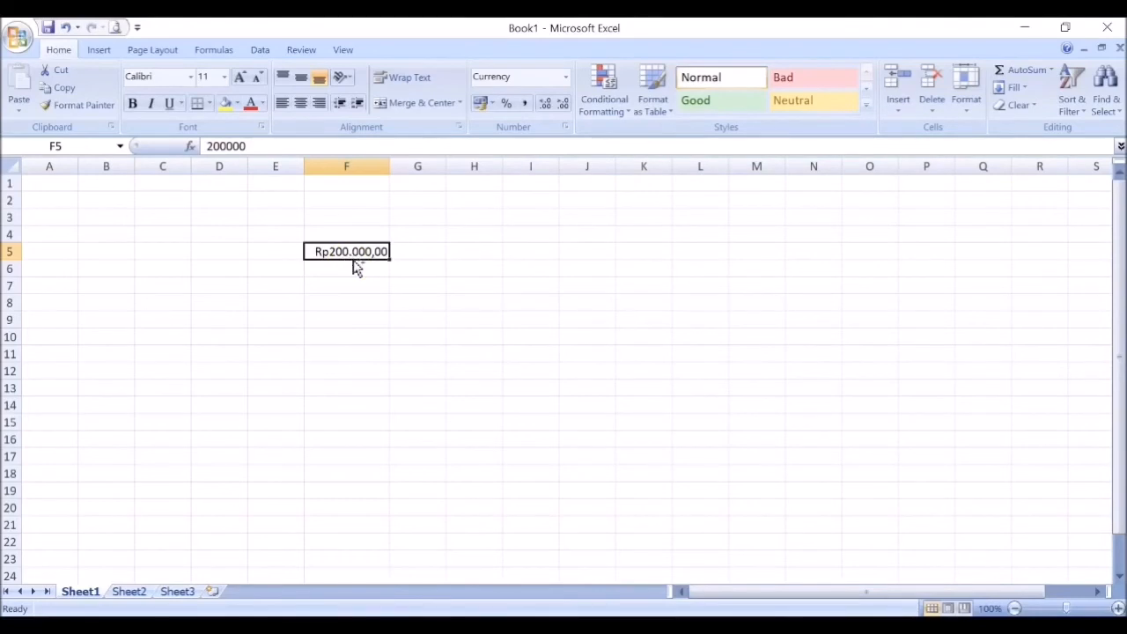
Step: Format cell F5 as Accounting with the Rp symbol and 0 decimal places
key("ctrl+1")
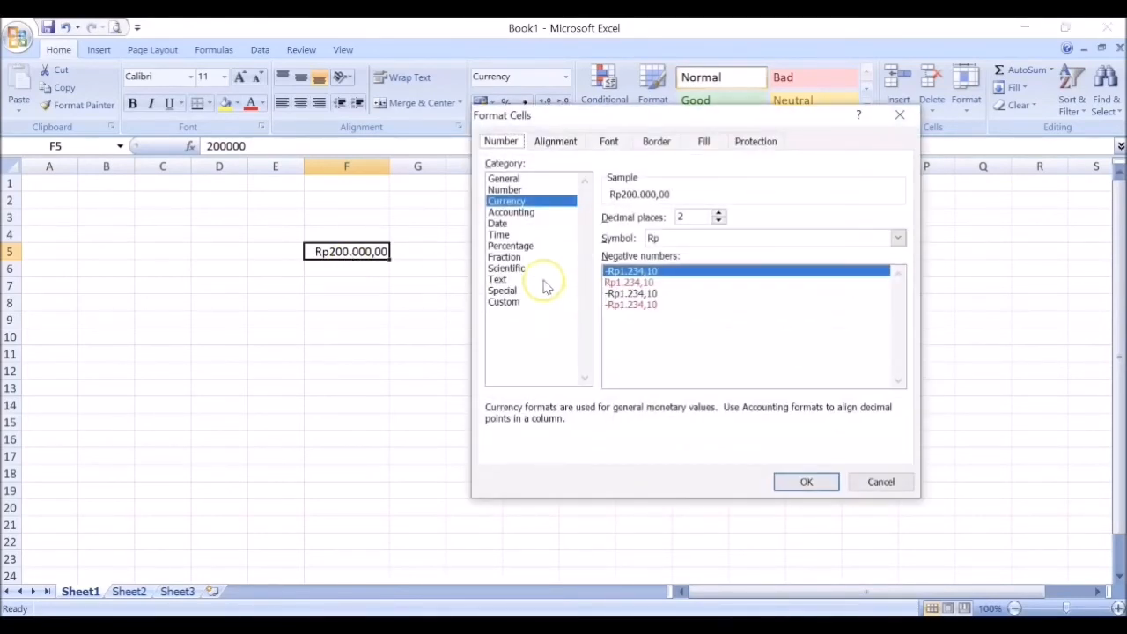
left_click(527, 212)
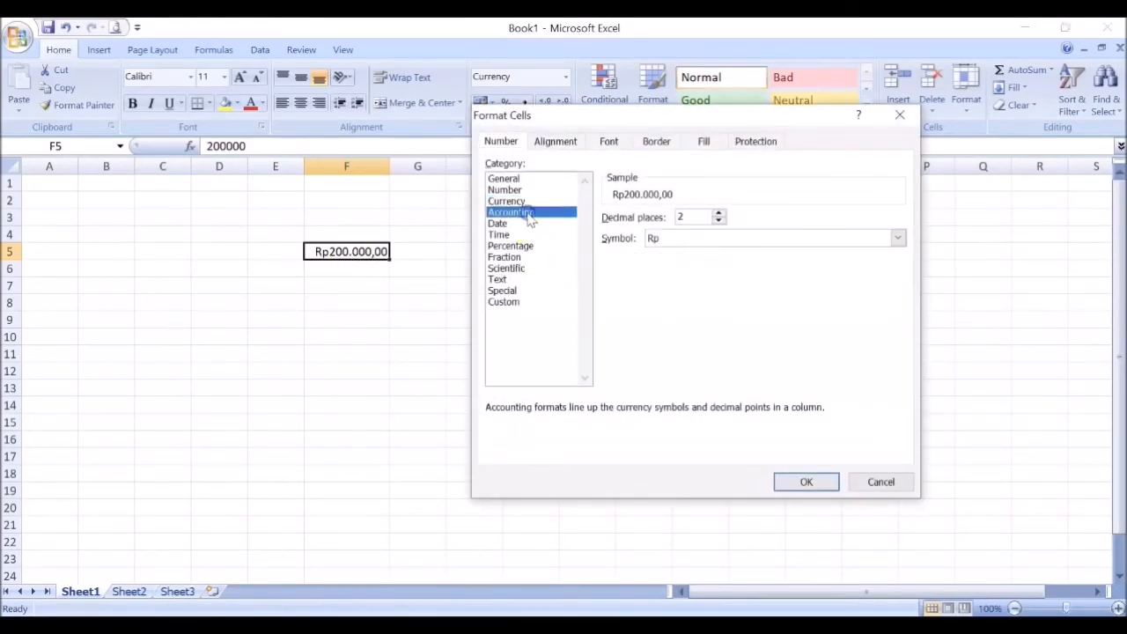
left_click(720, 221)
left_click(721, 221)
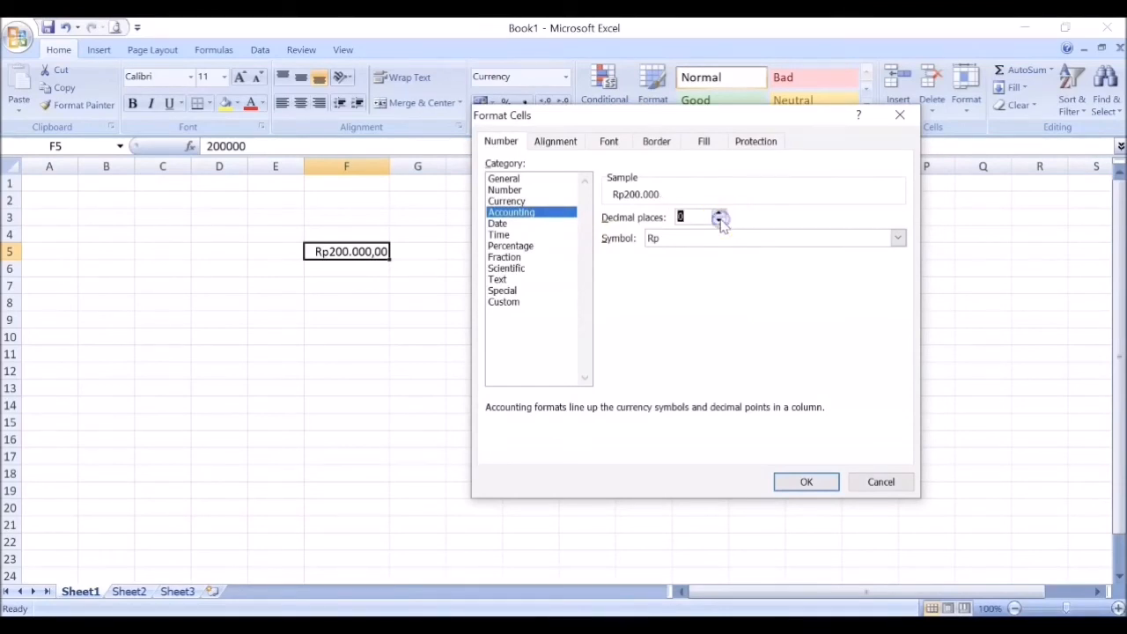
left_click(801, 482)
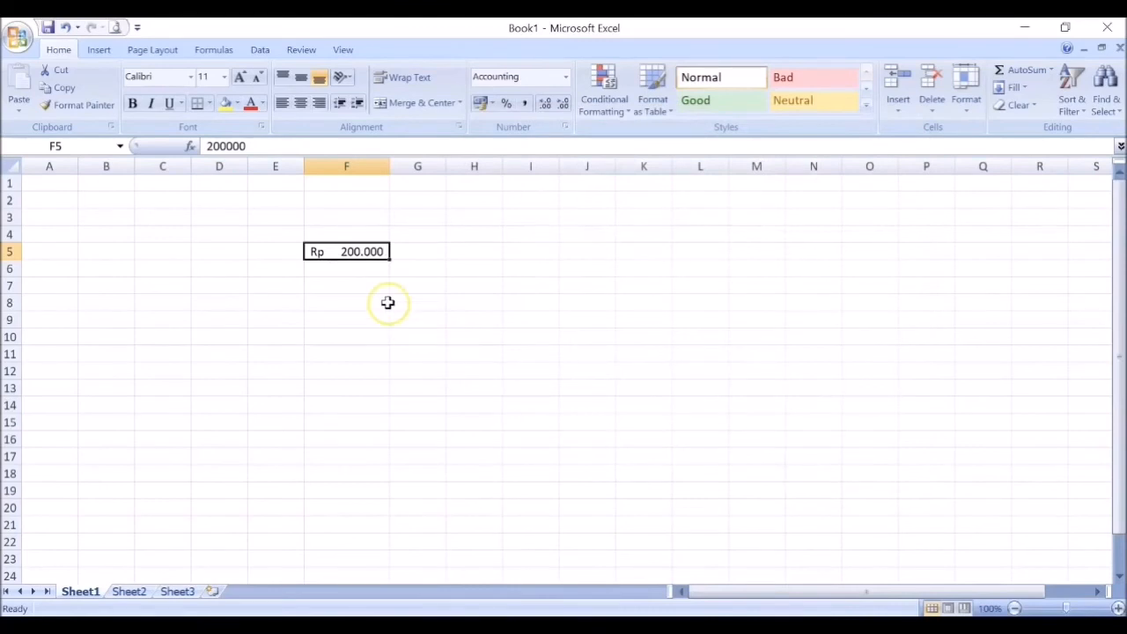
Step: Enter the date 01/04/2020 in cell F7
left_click(332, 287)
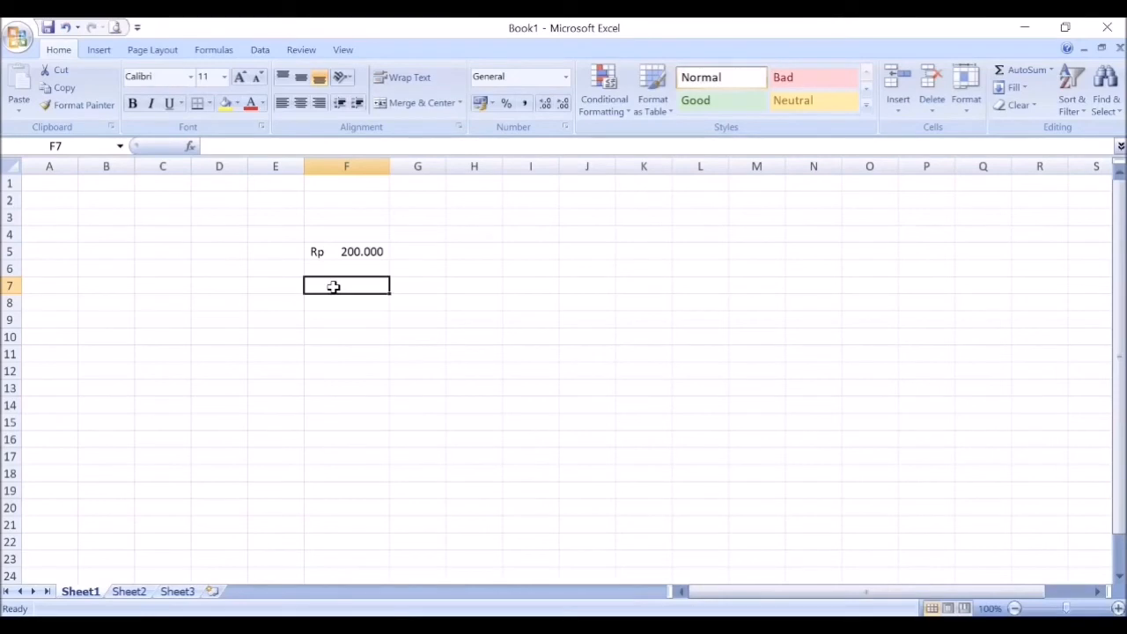
type("01")
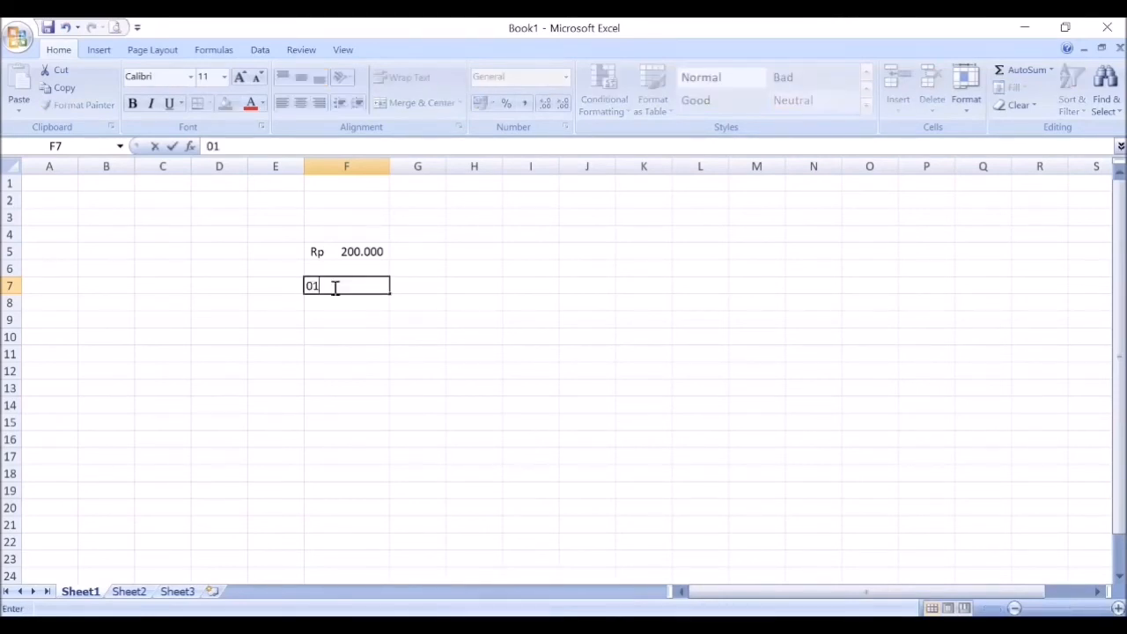
type("/04/")
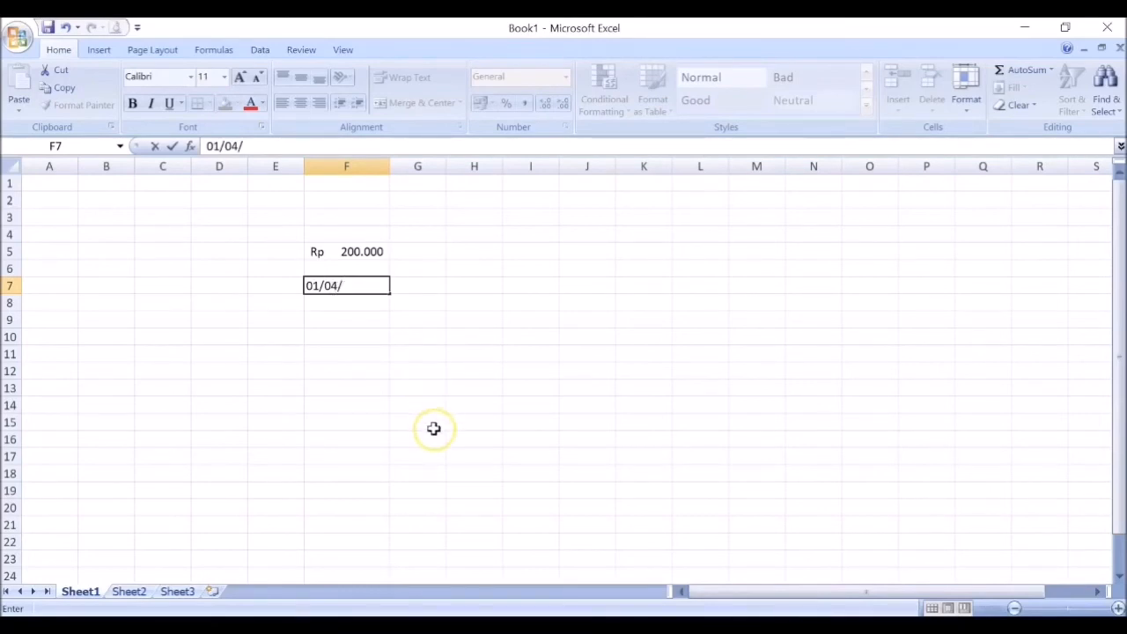
type("2020")
key("Return")
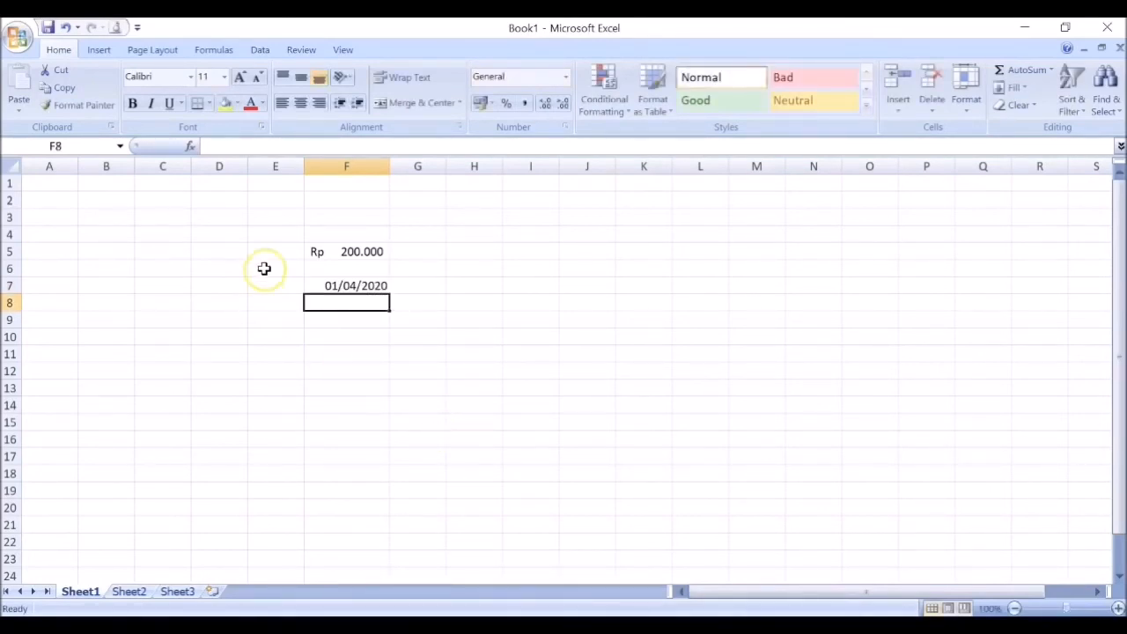
Step: Apply the custom number format dd/mmm/yyyy to the date in cell F7
left_click(350, 286)
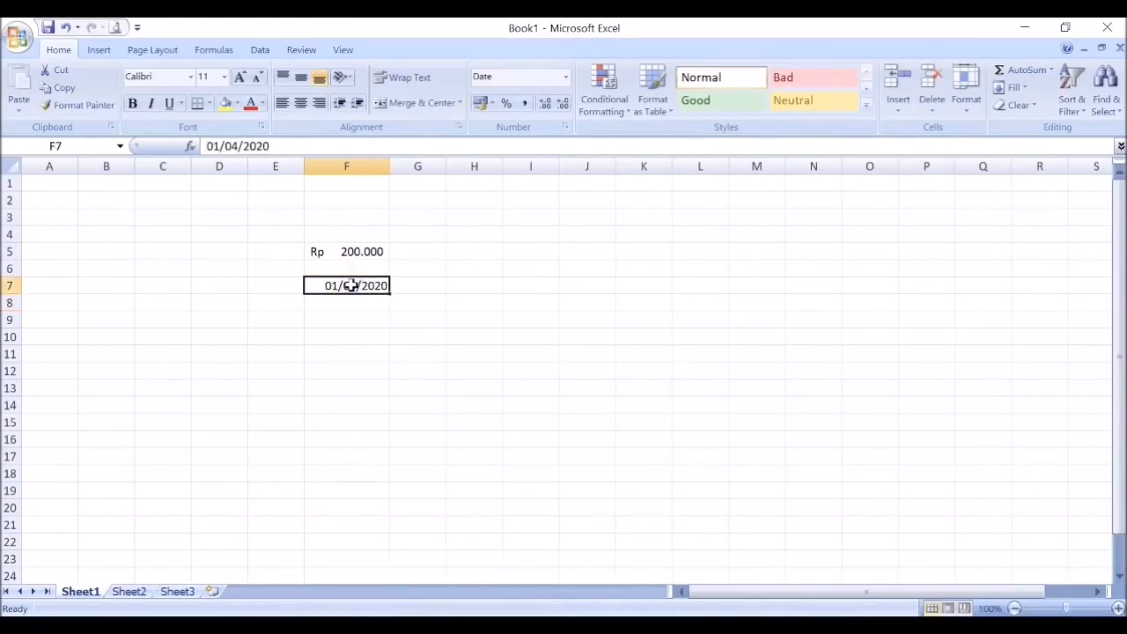
key("ctrl+1")
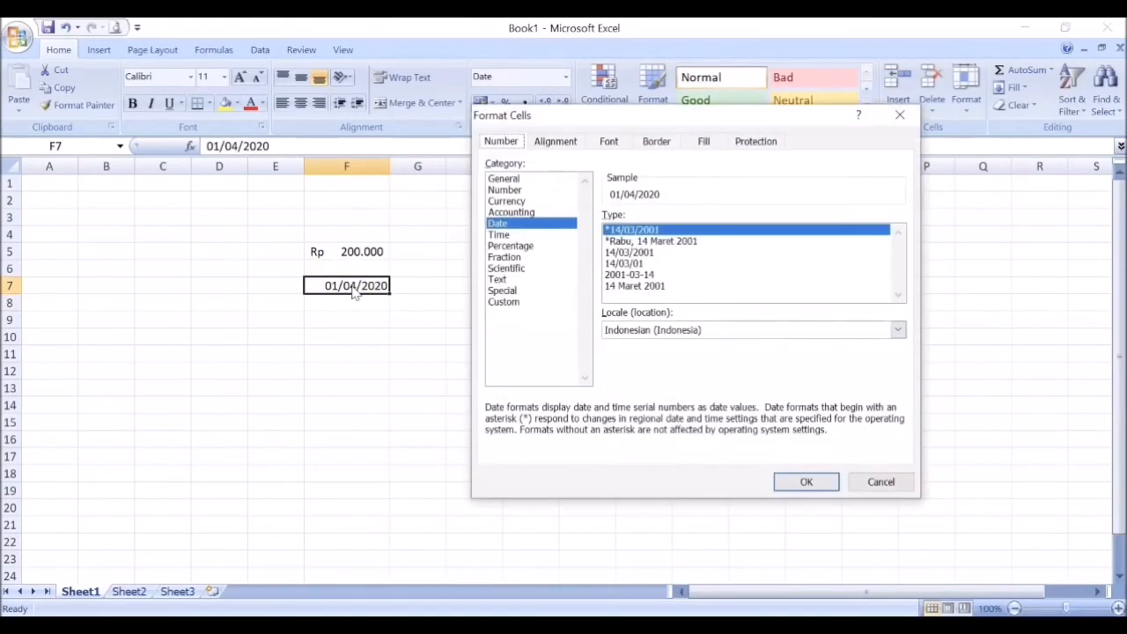
left_click(518, 305)
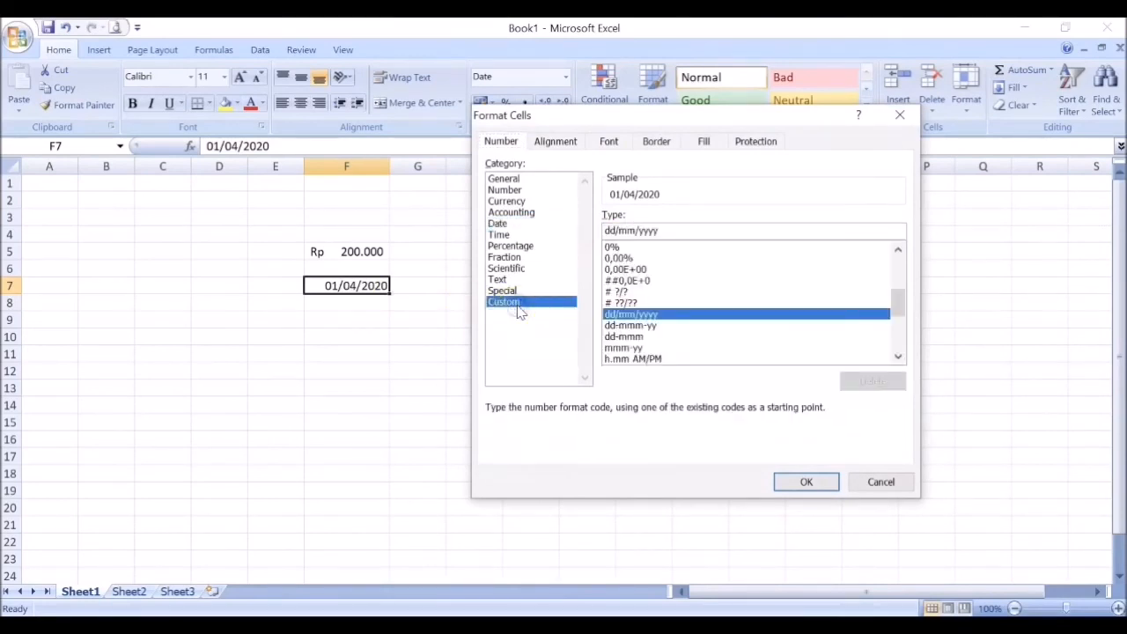
left_click(611, 230)
left_click(630, 230)
left_click(637, 231)
type("m")
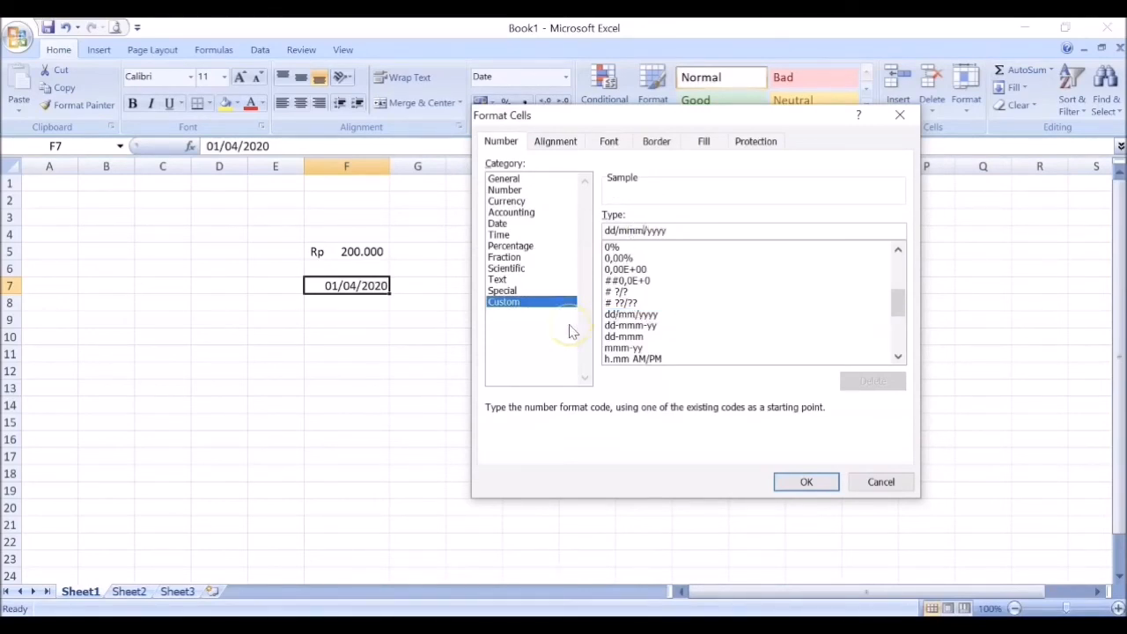
left_click(807, 484)
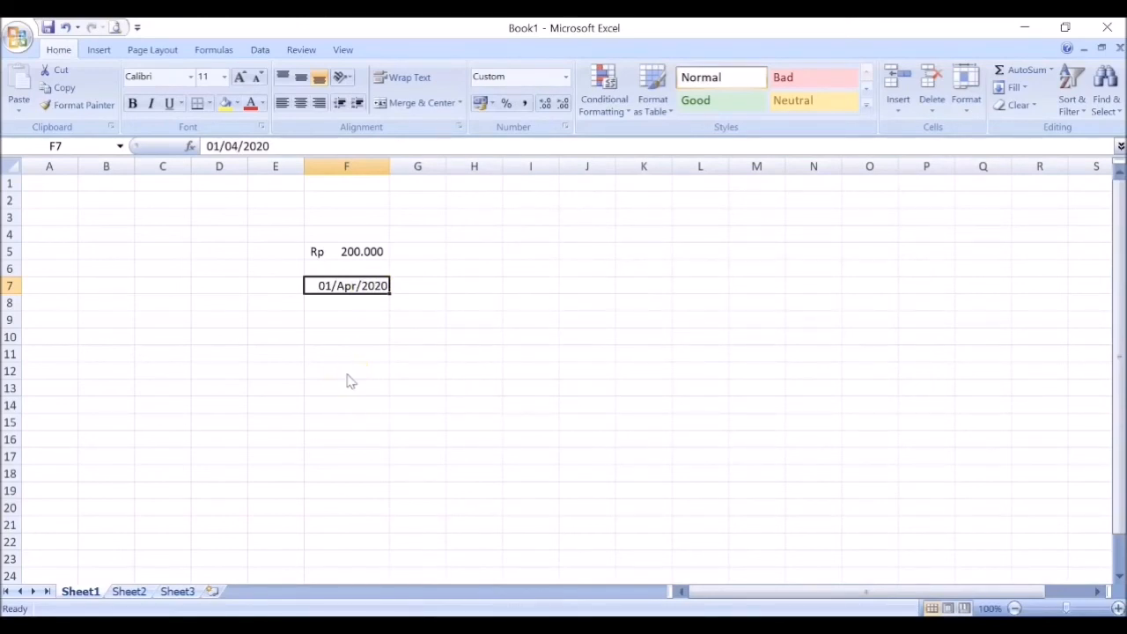
Step: Change the custom number format of the date in cell F7 to dd mmmm yyyy, separated by spaces
key("ctrl+1")
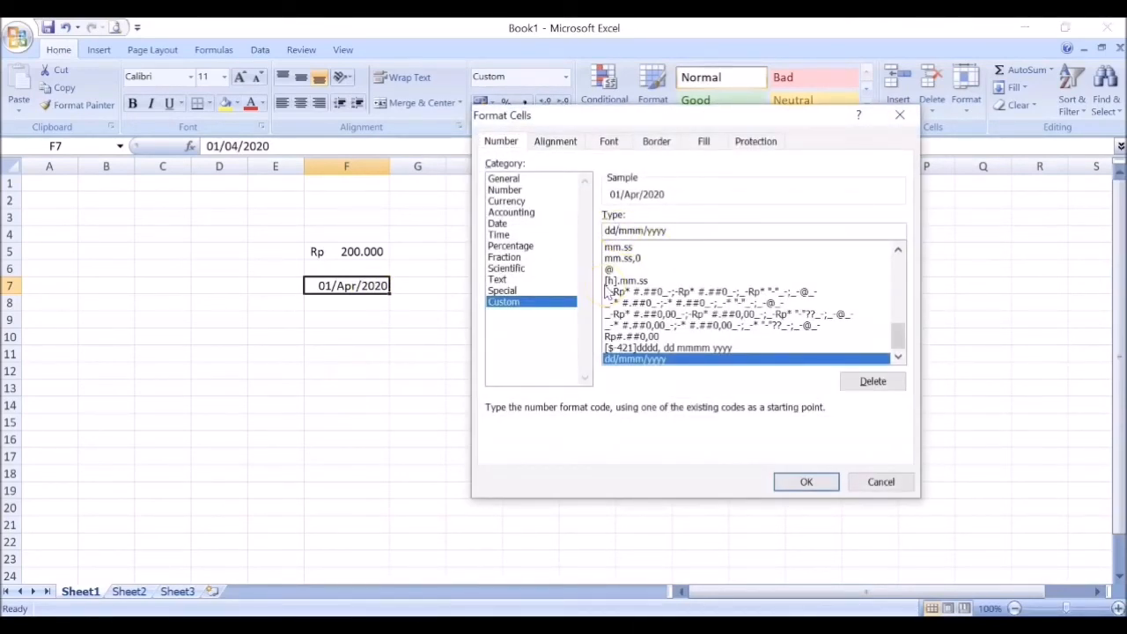
key("BackSpace")
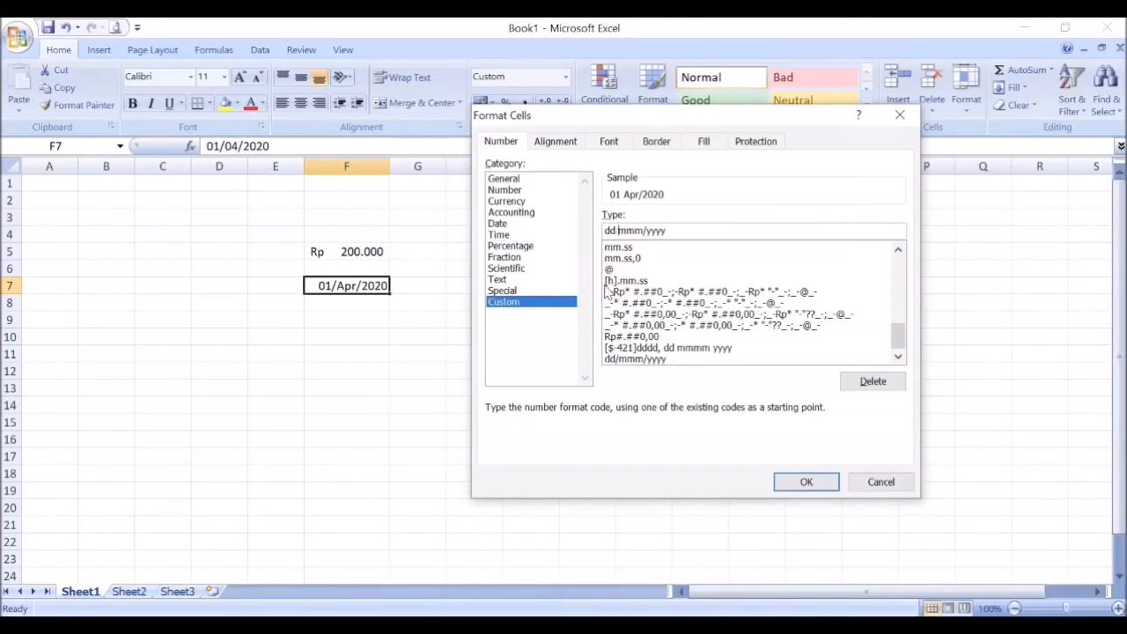
left_click(649, 230)
key("BackSpace")
left_click(644, 231)
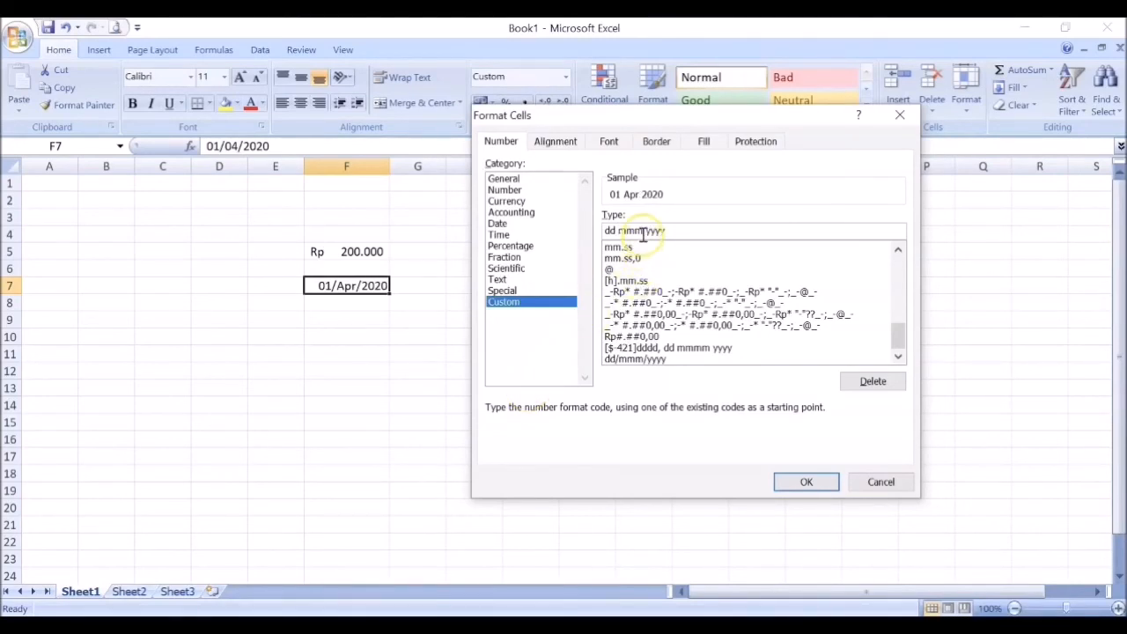
left_click(576, 303)
type("m")
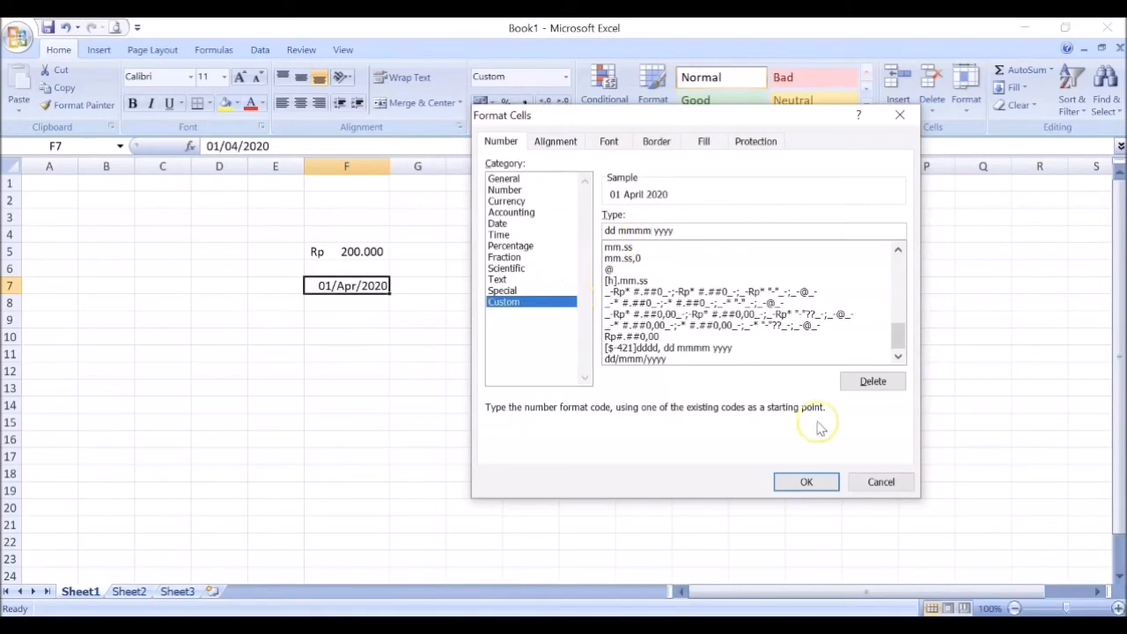
left_click(814, 484)
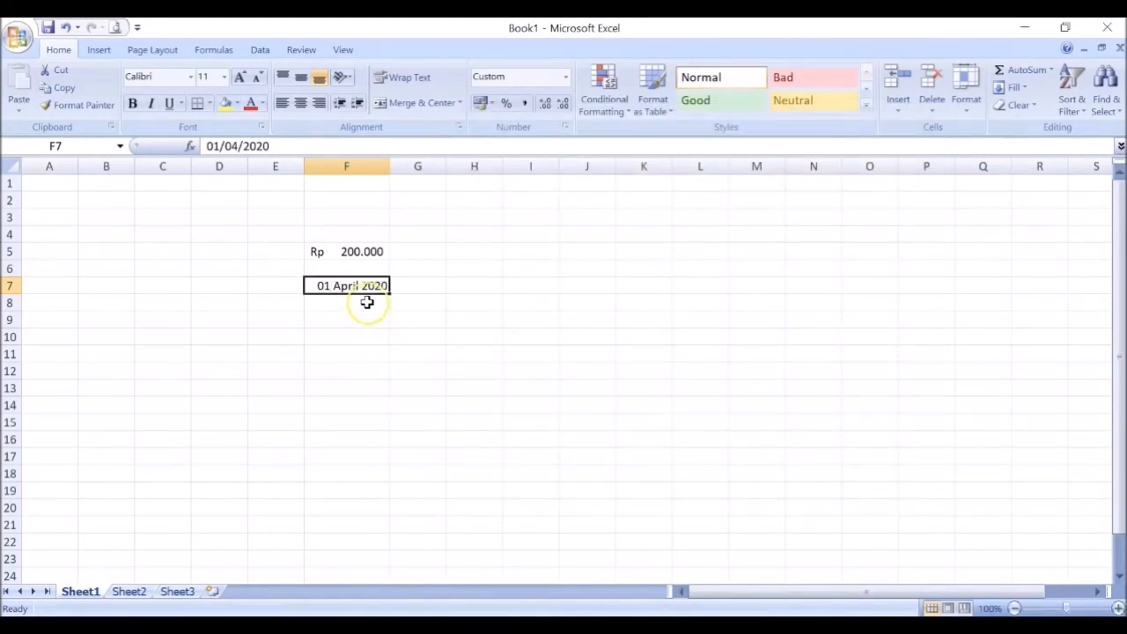
Step: Shorten the year in cell F7's custom date format to two digits, using dd mmmm yy
key("ctrl+1")
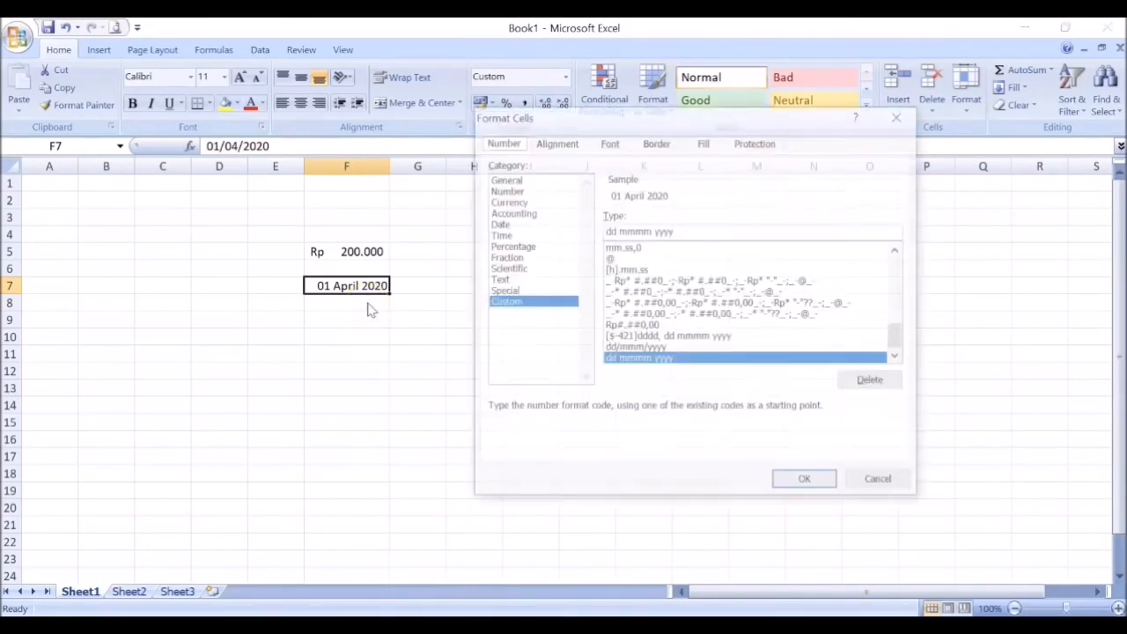
left_click(690, 227)
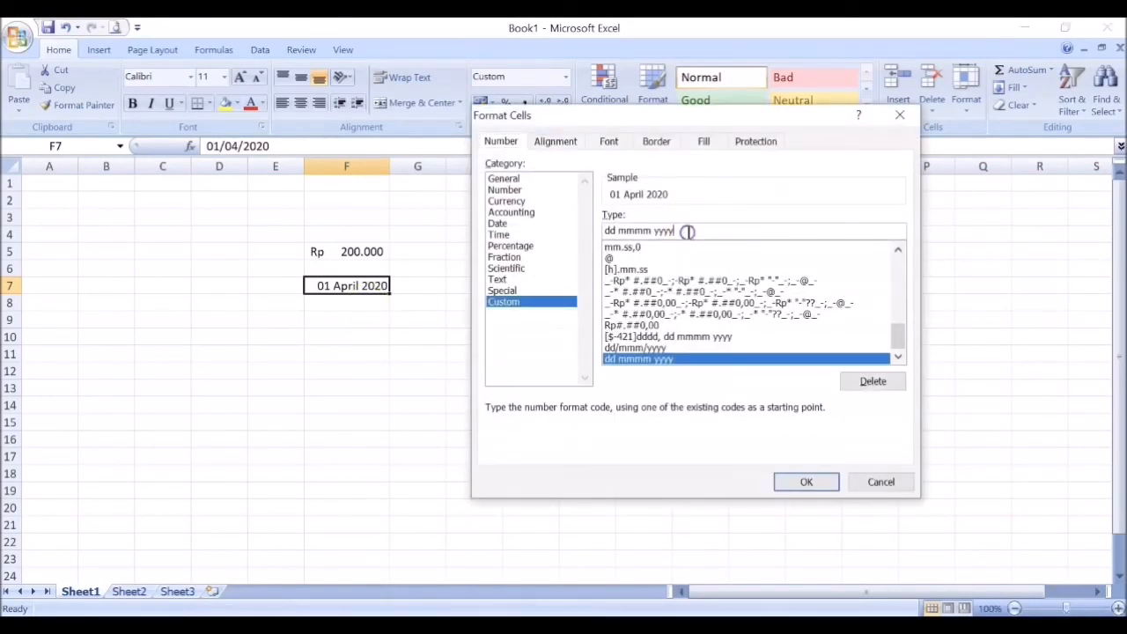
key("BackSpace")
key("BackSpace")
left_click(807, 484)
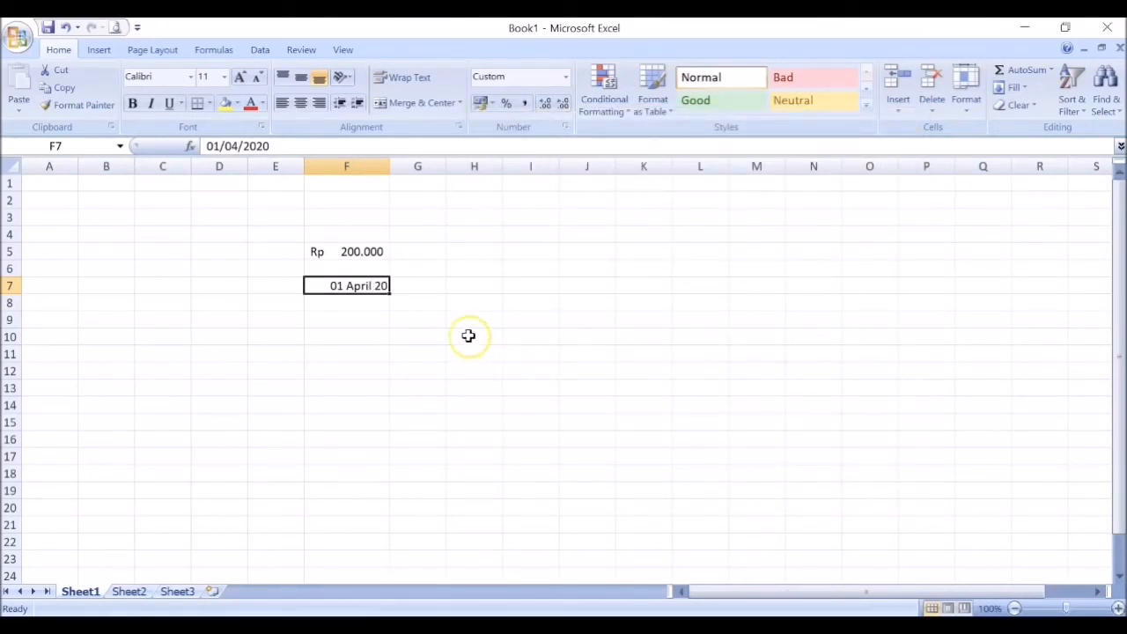
Step: Restore the four-digit year in cell F7's custom date format, using dd mmmm yyyy
key("ctrl+1")
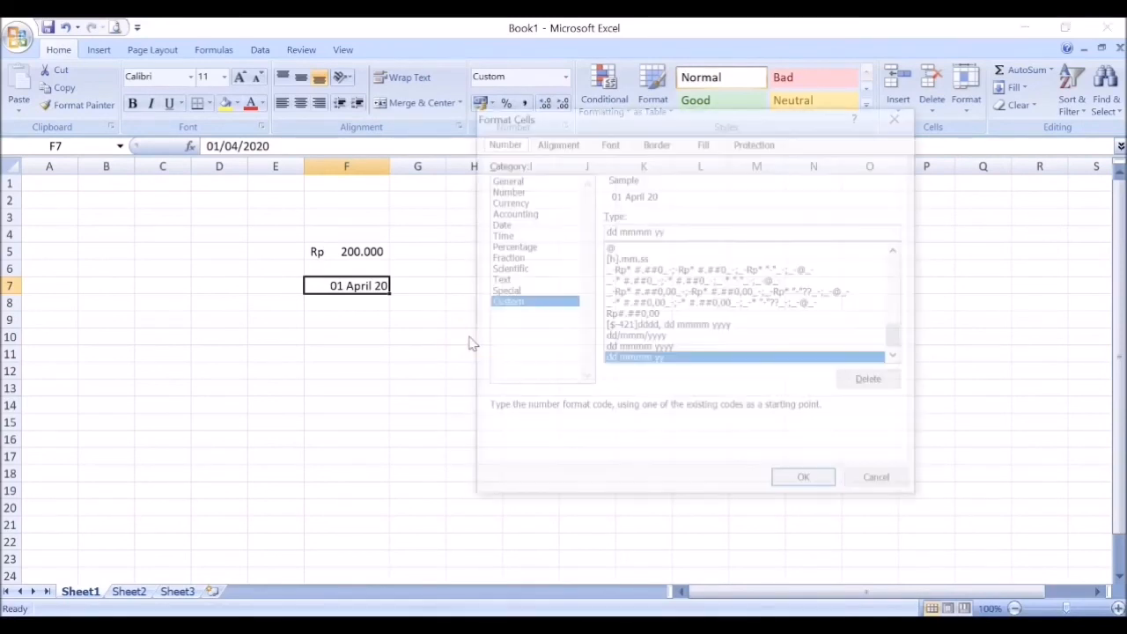
left_click(676, 231)
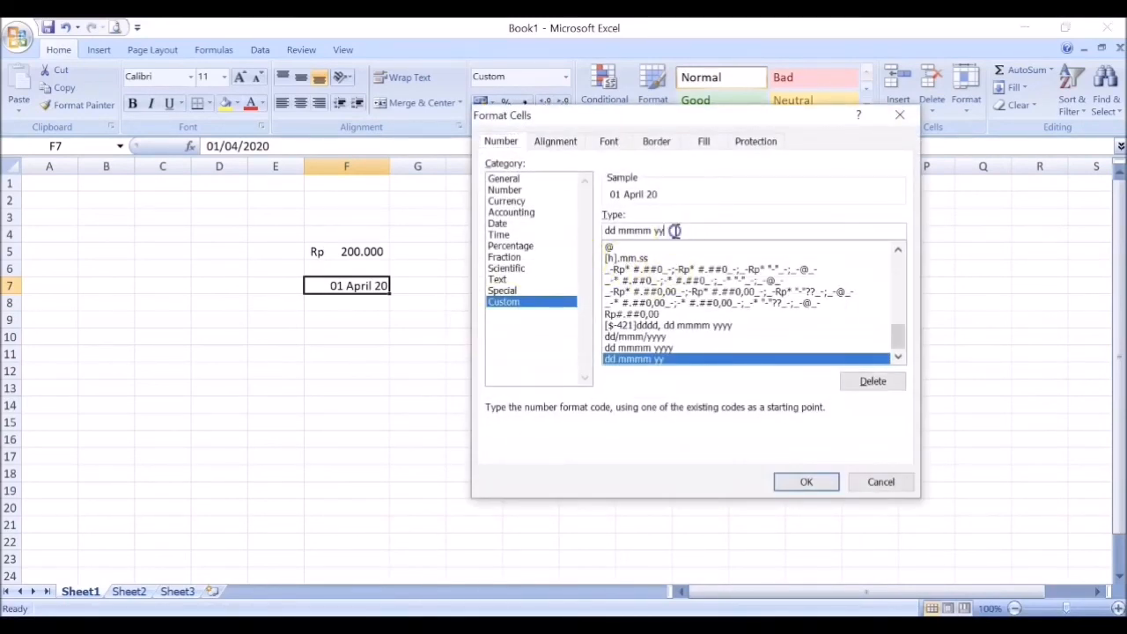
type("yy")
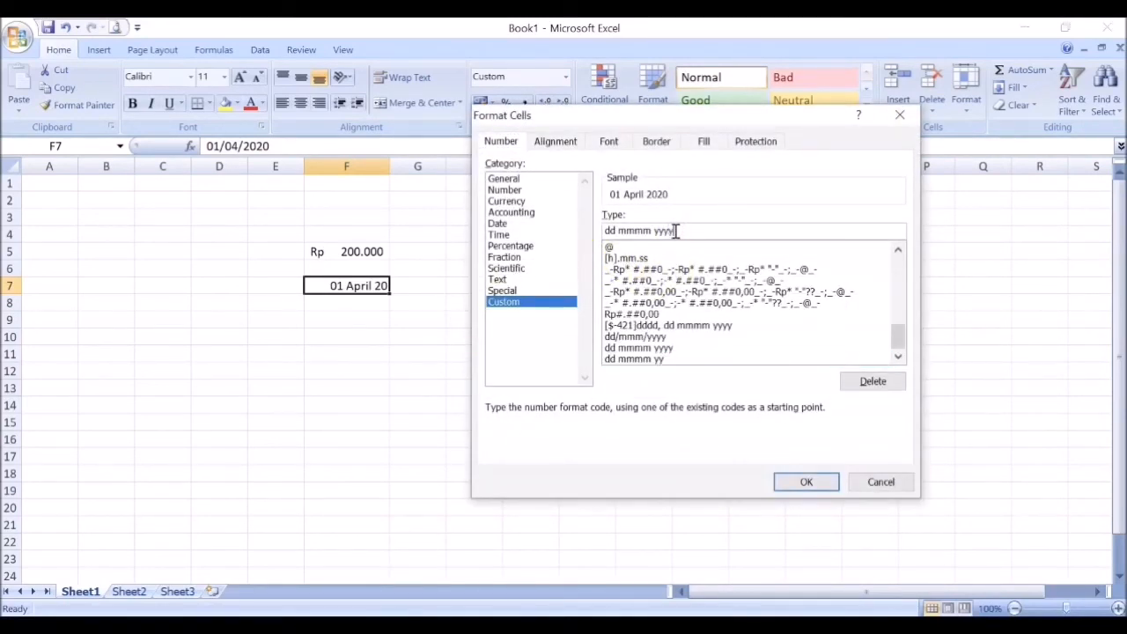
left_click(816, 482)
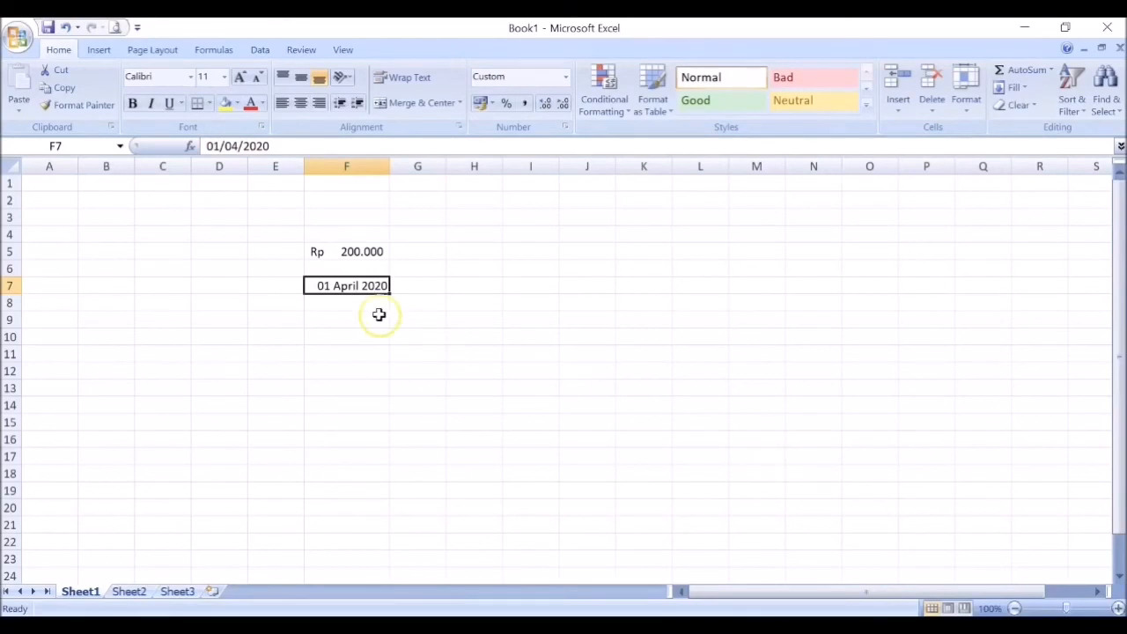
left_click(330, 250)
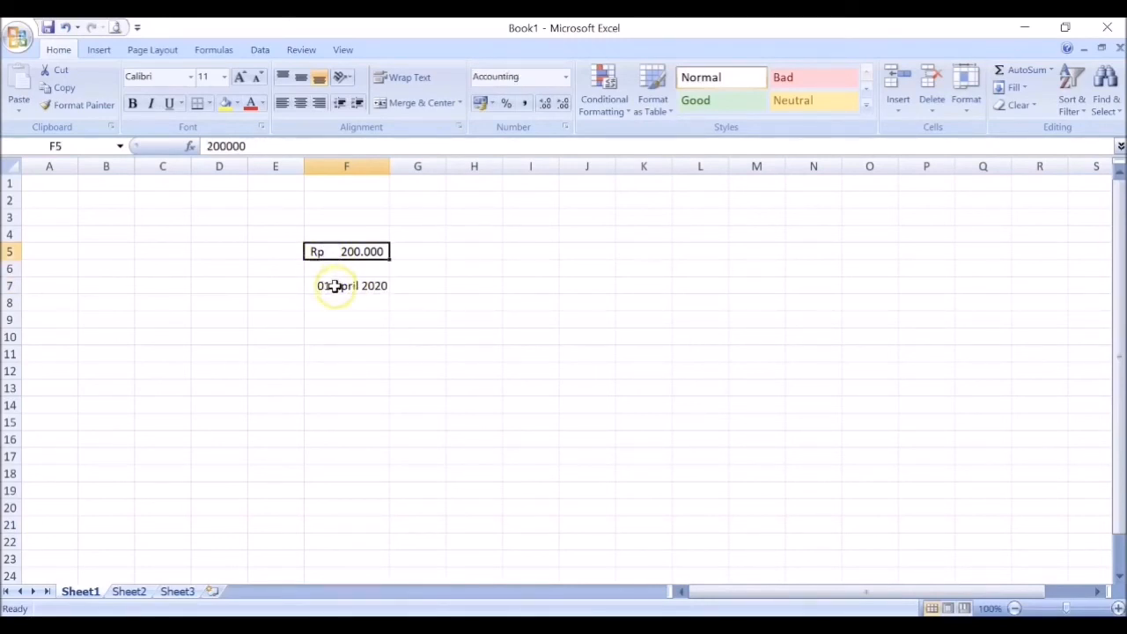
left_click(334, 287)
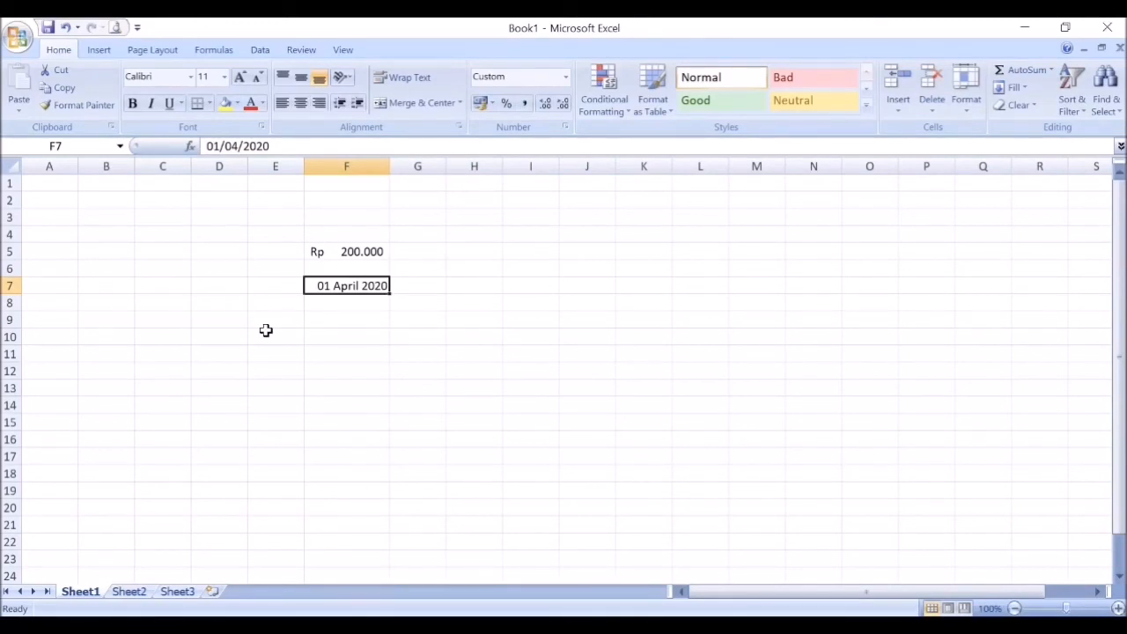
left_click(264, 337)
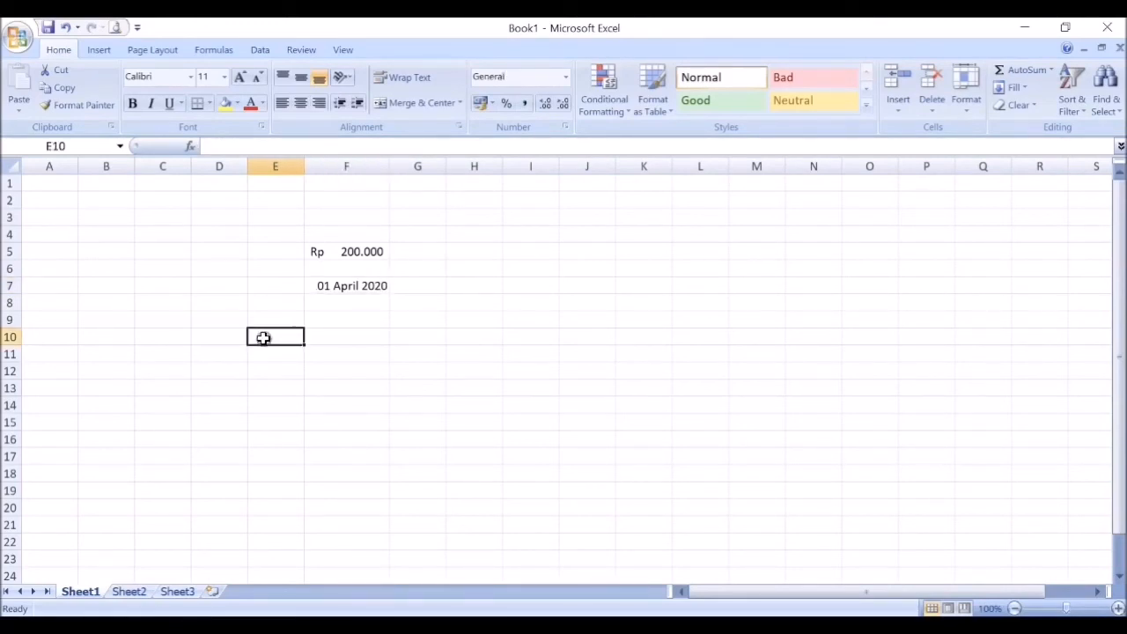